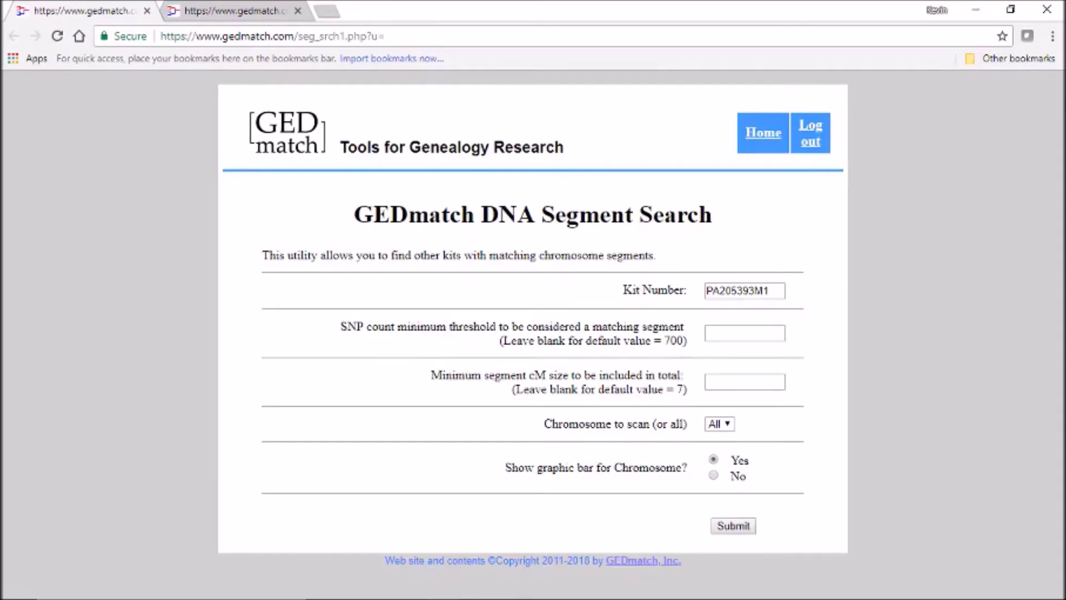
Step: Submit the first kit's segment search with a 500 SNP threshold and 5 cM minimum
click(745, 334)
text(500)
key(Tab)
text(5)
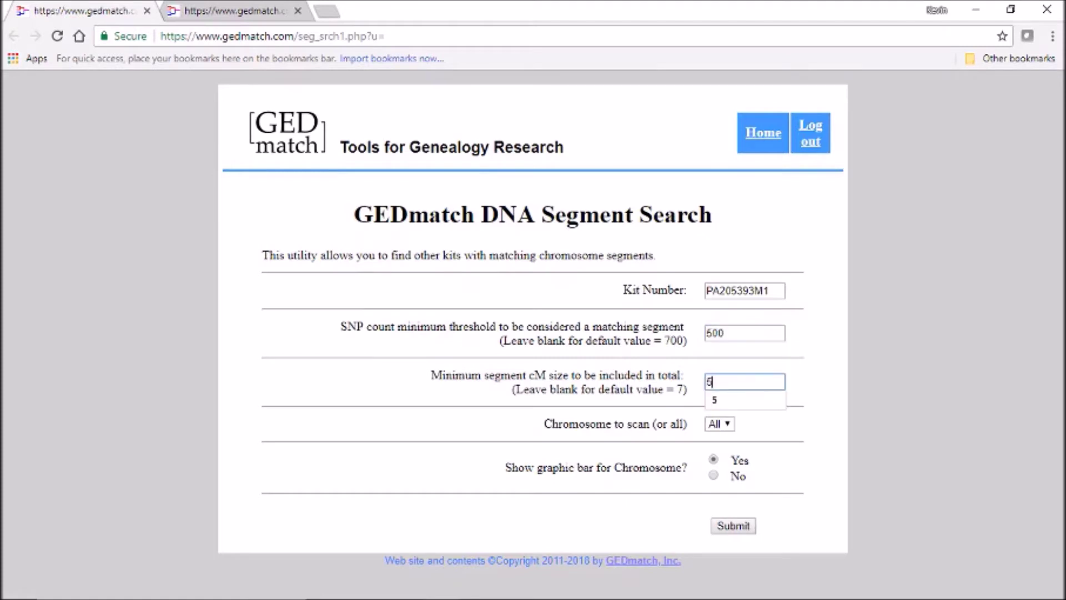
key(Tab)
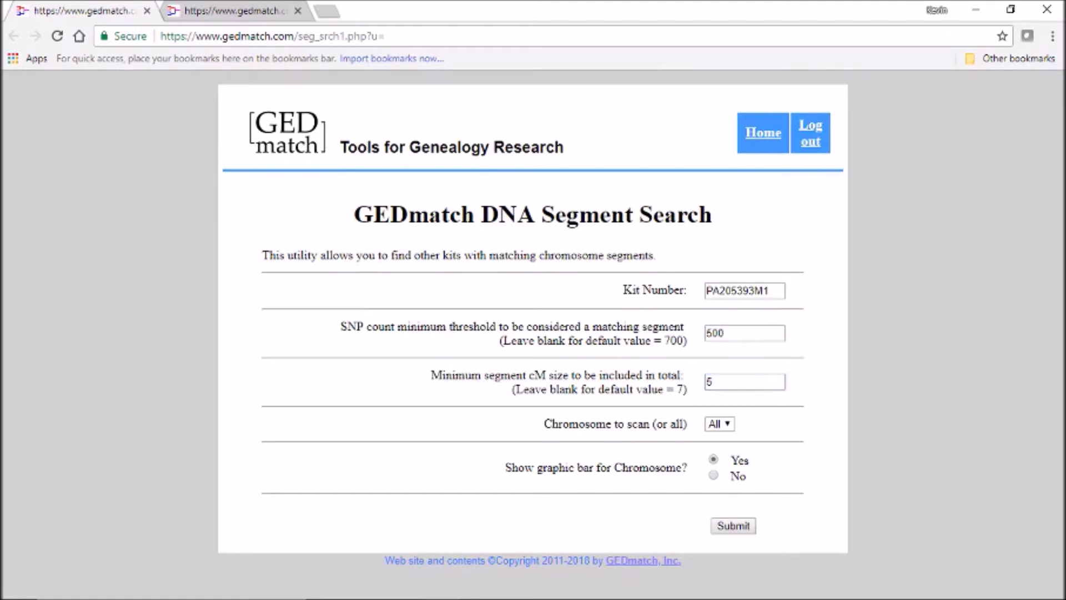
key(Return)
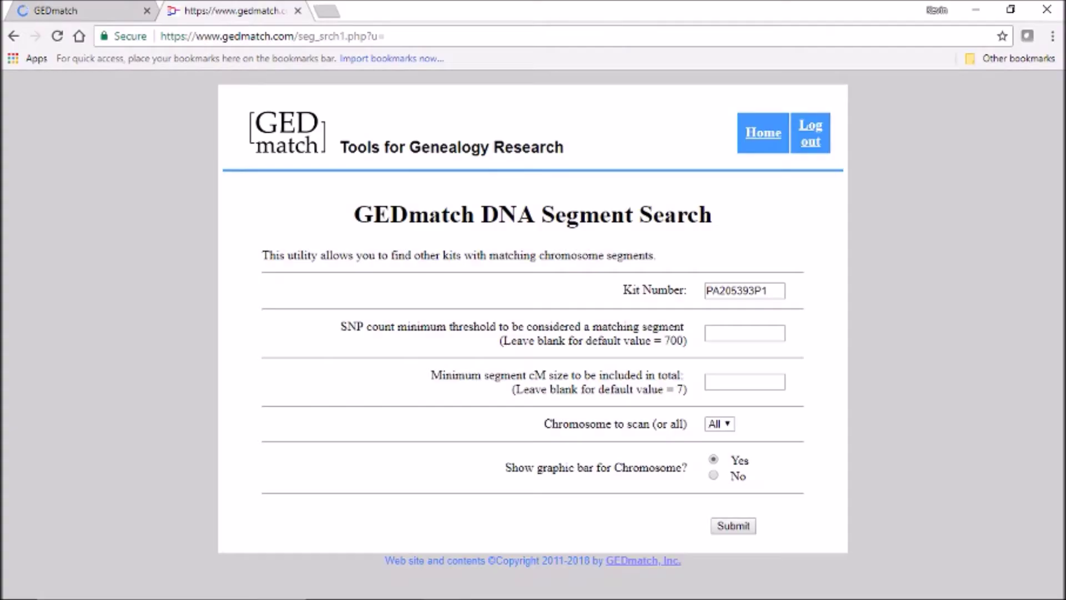
Step: Enter the 500 SNP threshold and 5 cM minimum for the second kit's search
click(745, 333)
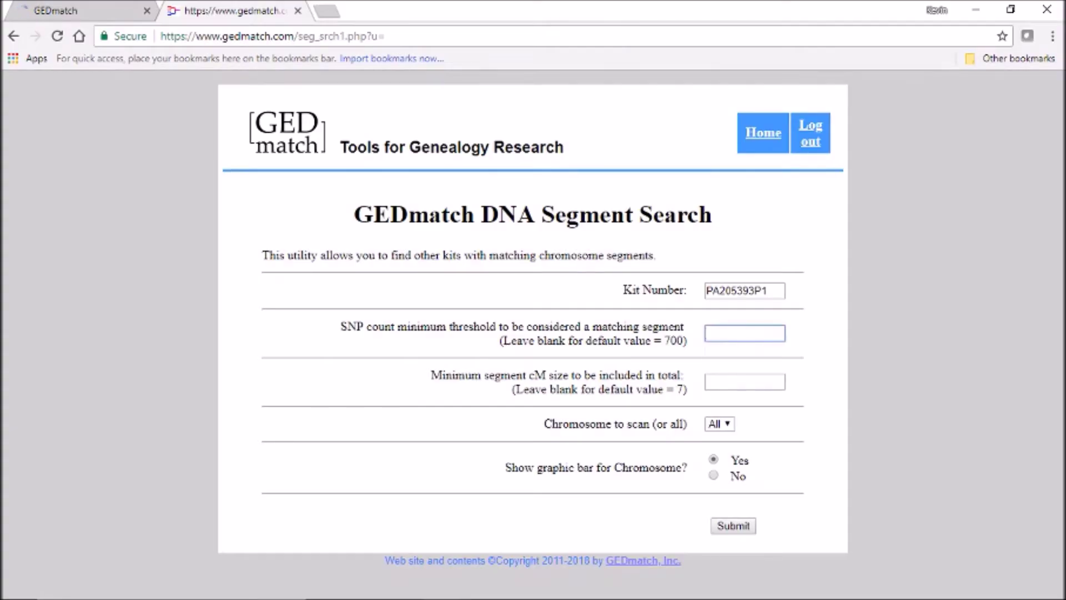
text(500)
key(Tab)
text(5)
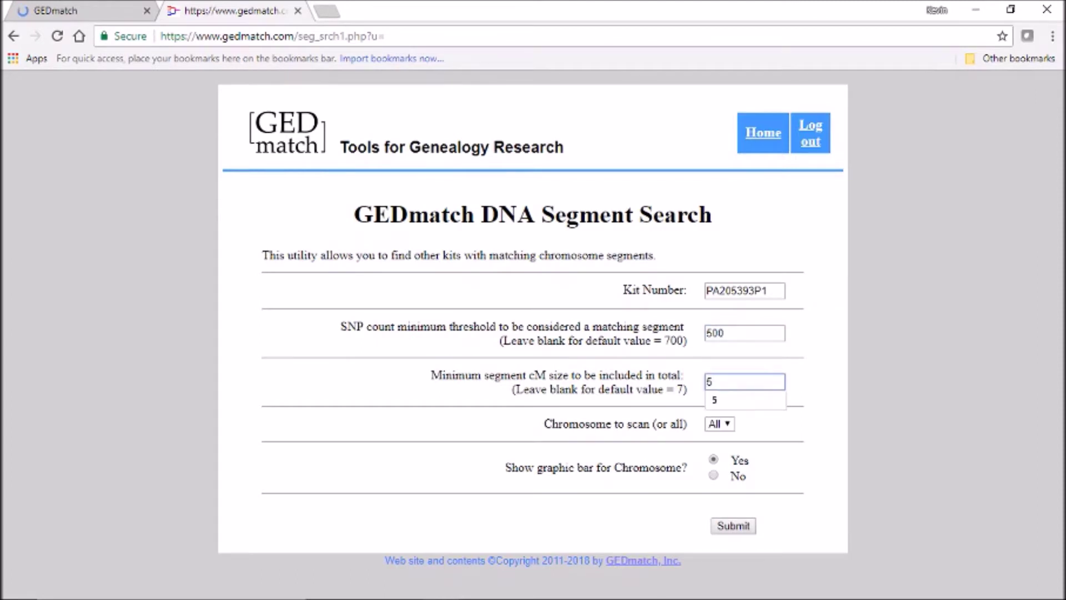
key(Tab)
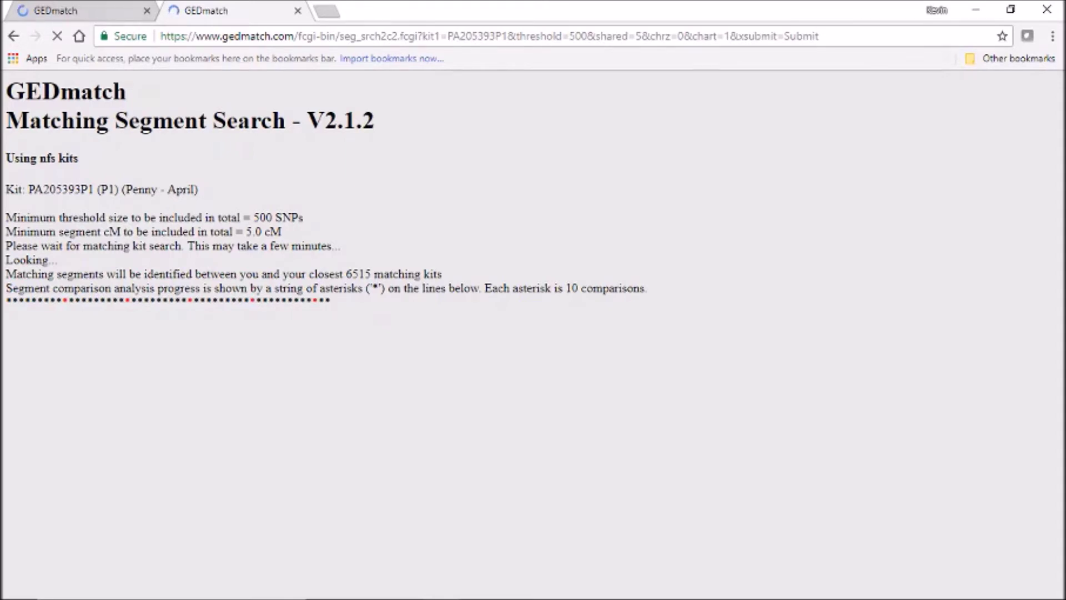
Step: Select the first kit's whole results table, from the Kit header to the last row
key(ctrl+Tab)
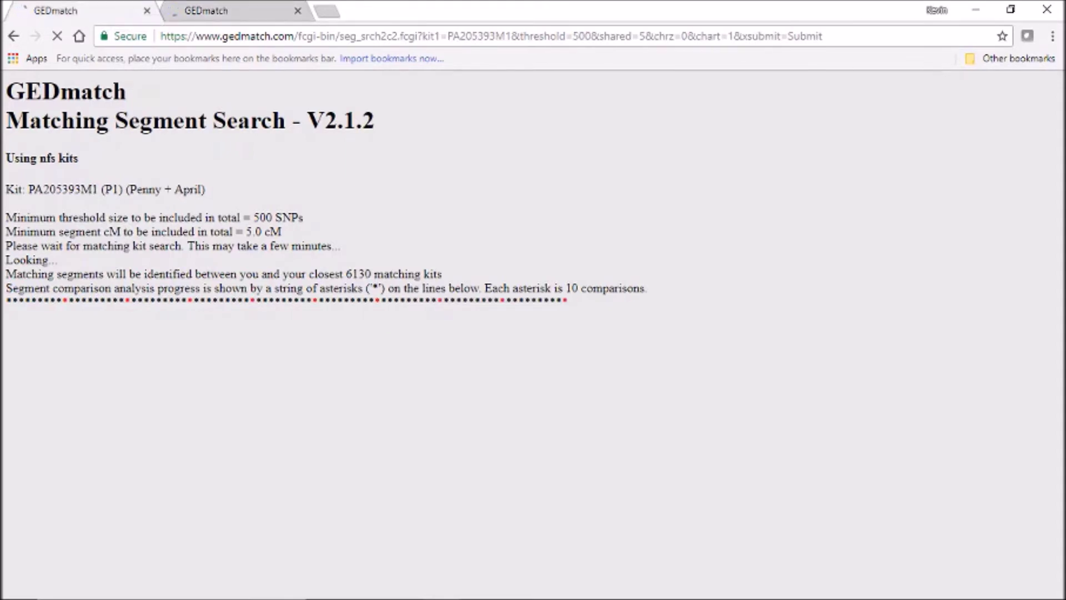
click(239, 11)
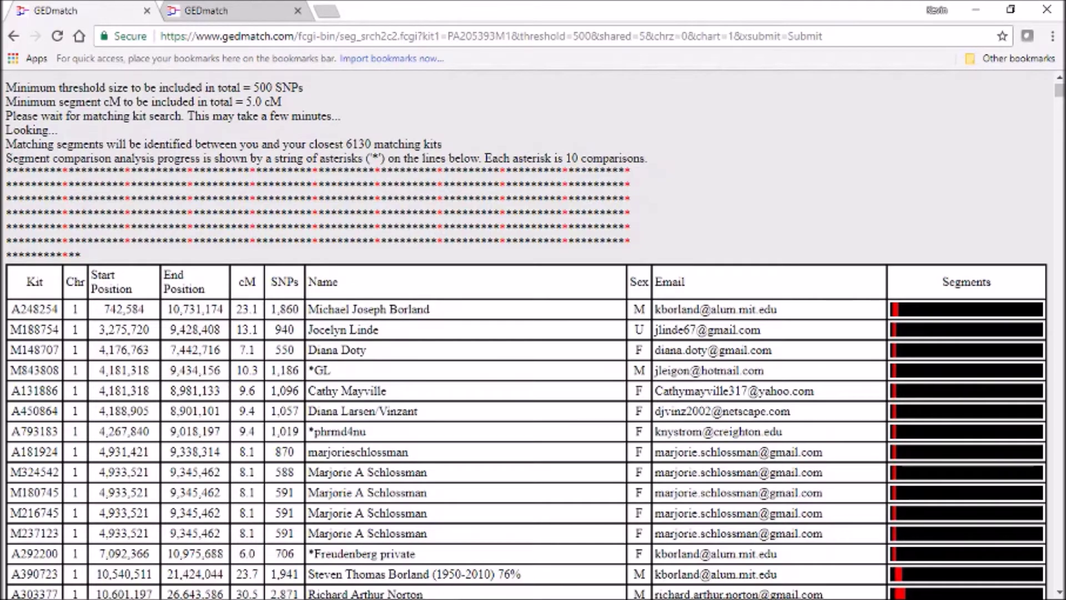
drag(9, 275, 366, 431)
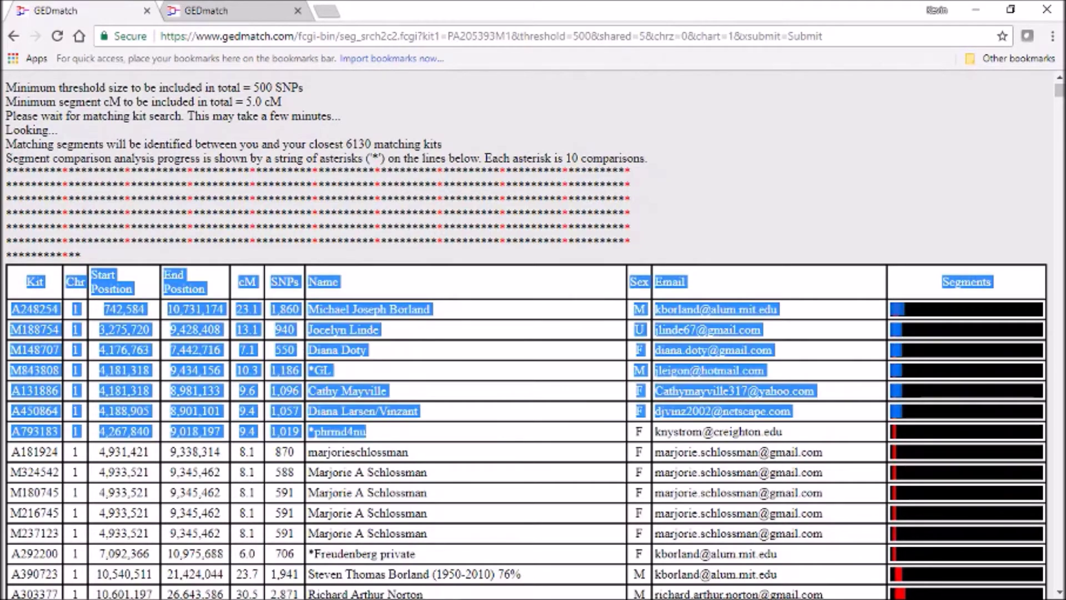
drag(1060, 91, 1059, 578)
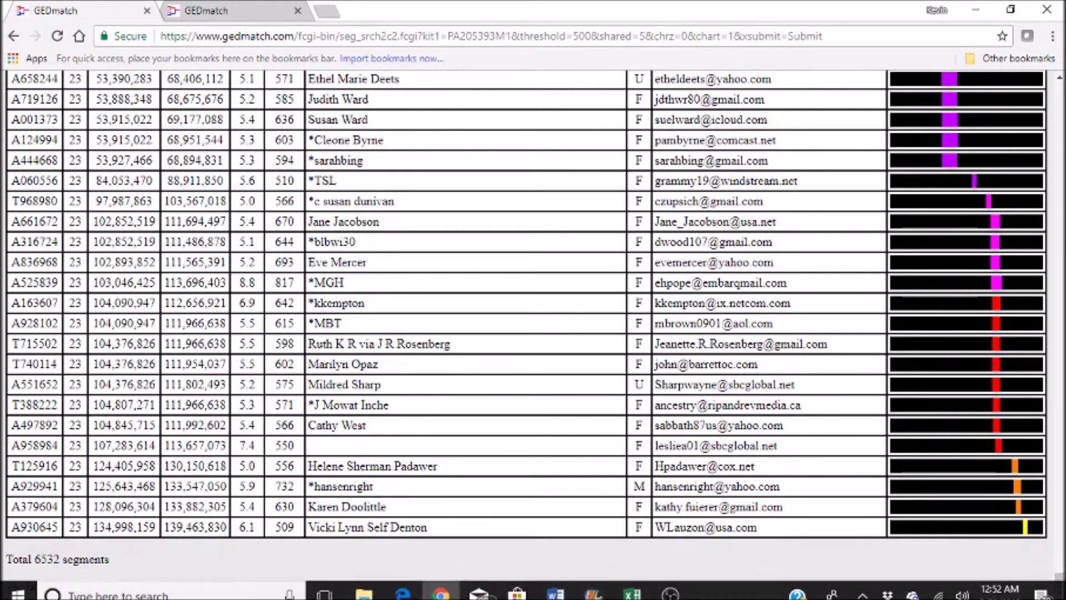
shift+click(1044, 527)
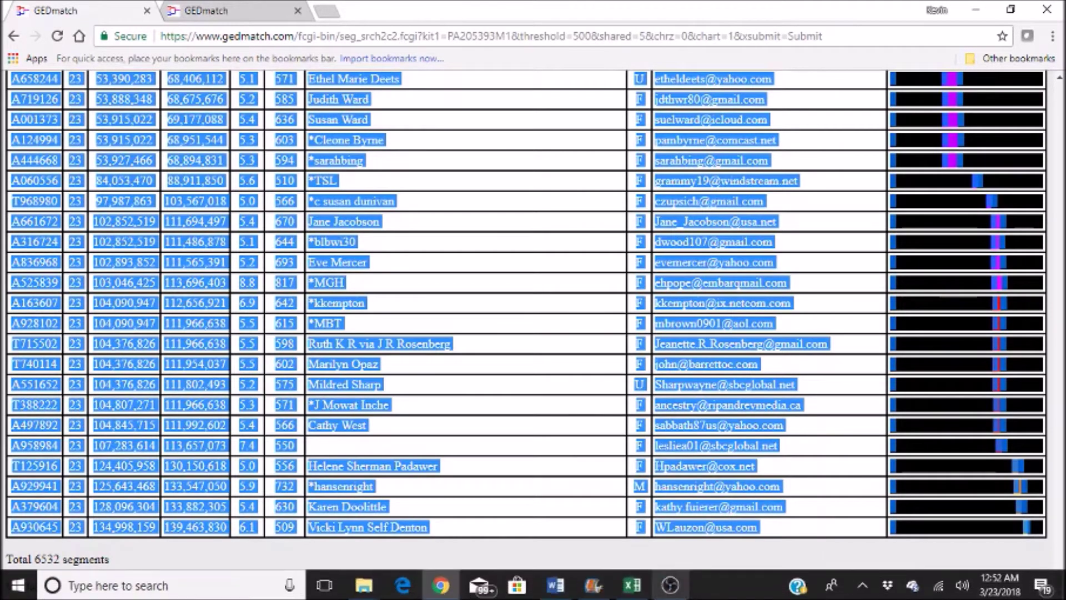
Step: Paste the GEDmatch results as Unicode text into the Cousins of Mother and Child sheet
click(633, 585)
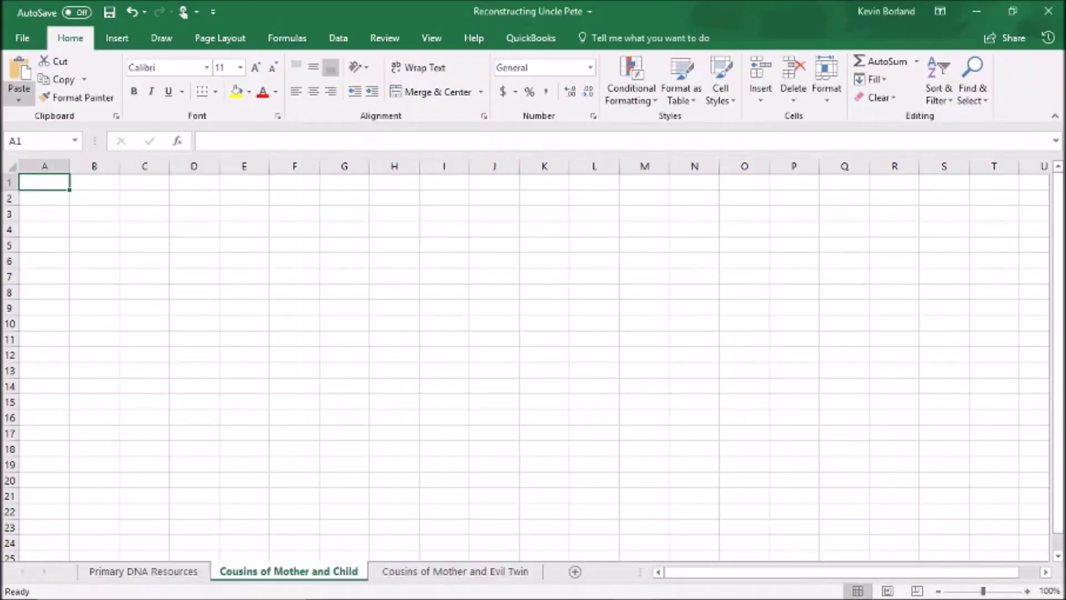
click(18, 99)
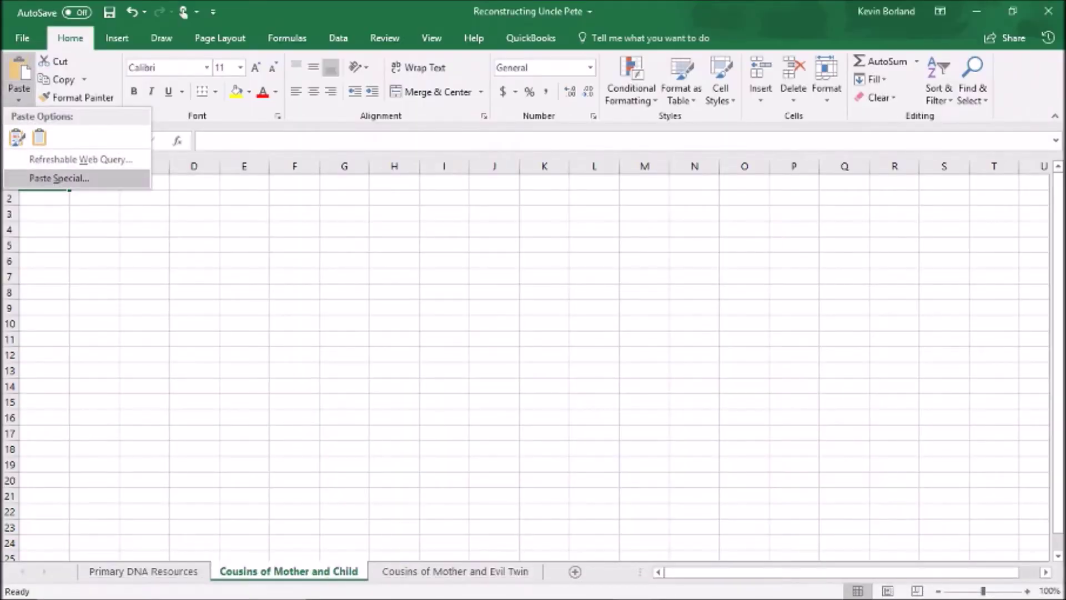
click(59, 178)
double_click(180, 194)
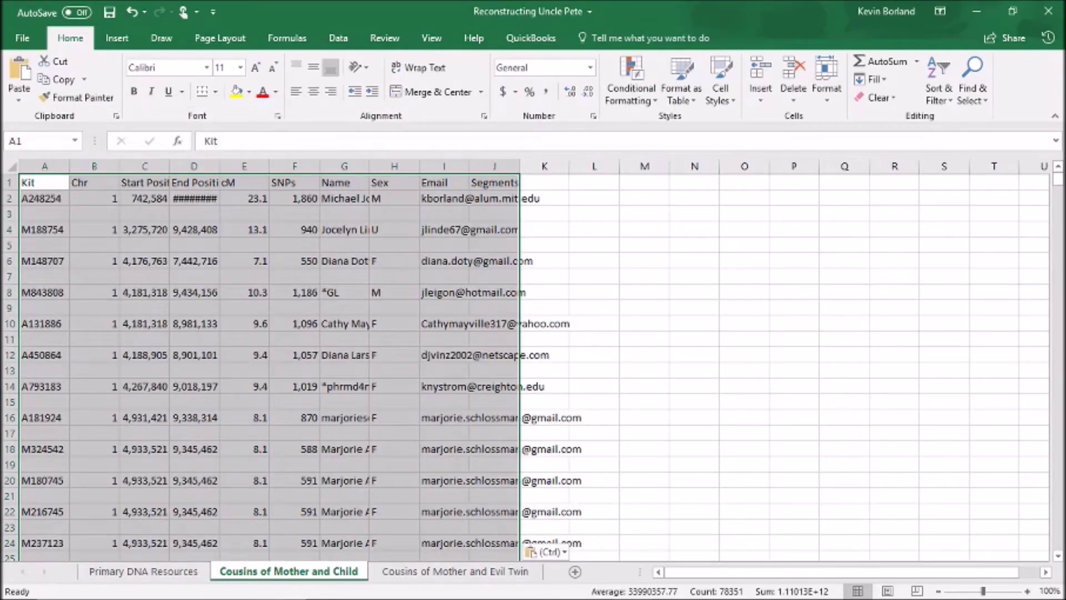
Step: Turn on AutoFilter for the pasted header row with Alt+D, F
click(244, 293)
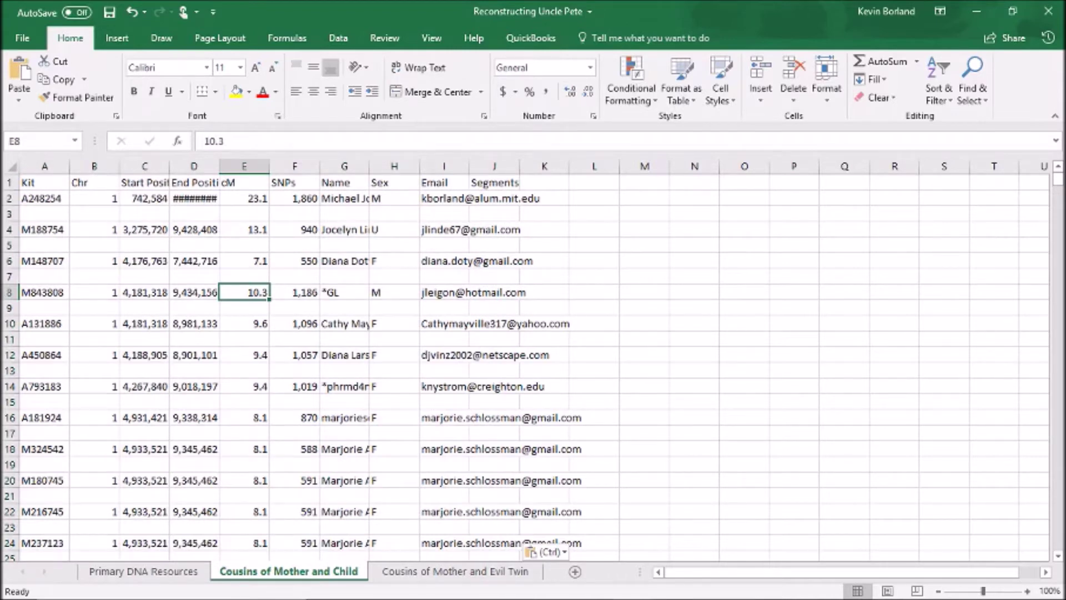
key(alt+d)
key(f)
key(f)
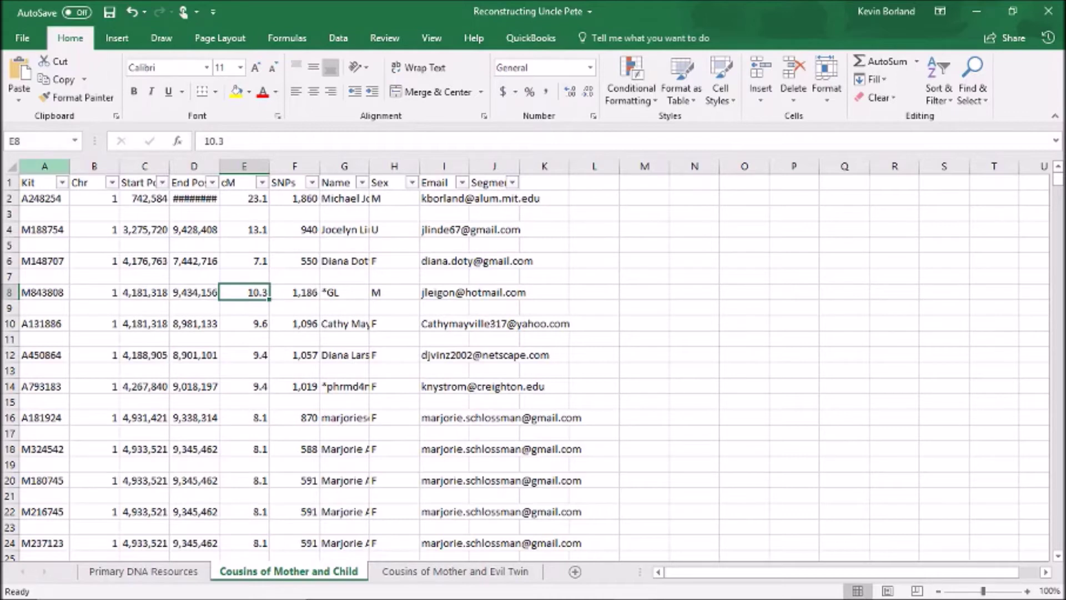
Step: Filter the Kit column to (Blanks) and delete all the blank rows
click(62, 182)
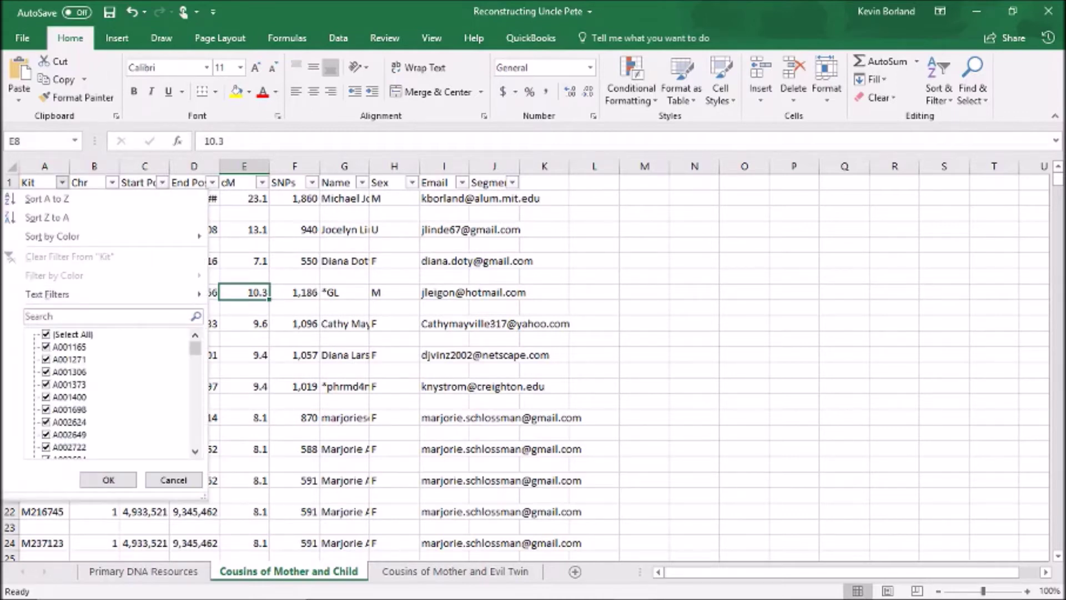
click(72, 334)
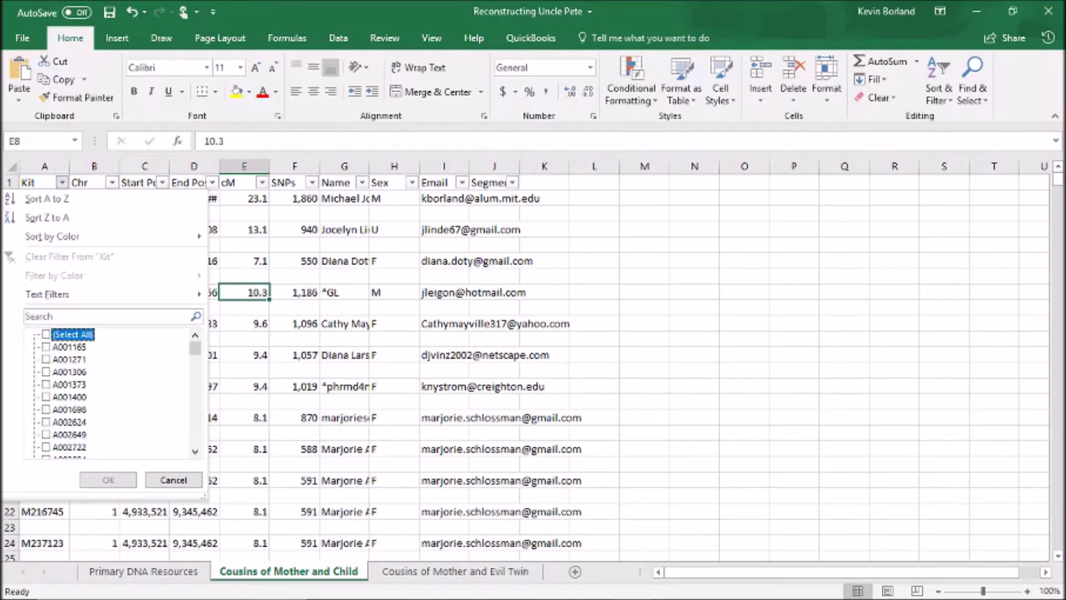
scroll(111, 391, down, 20)
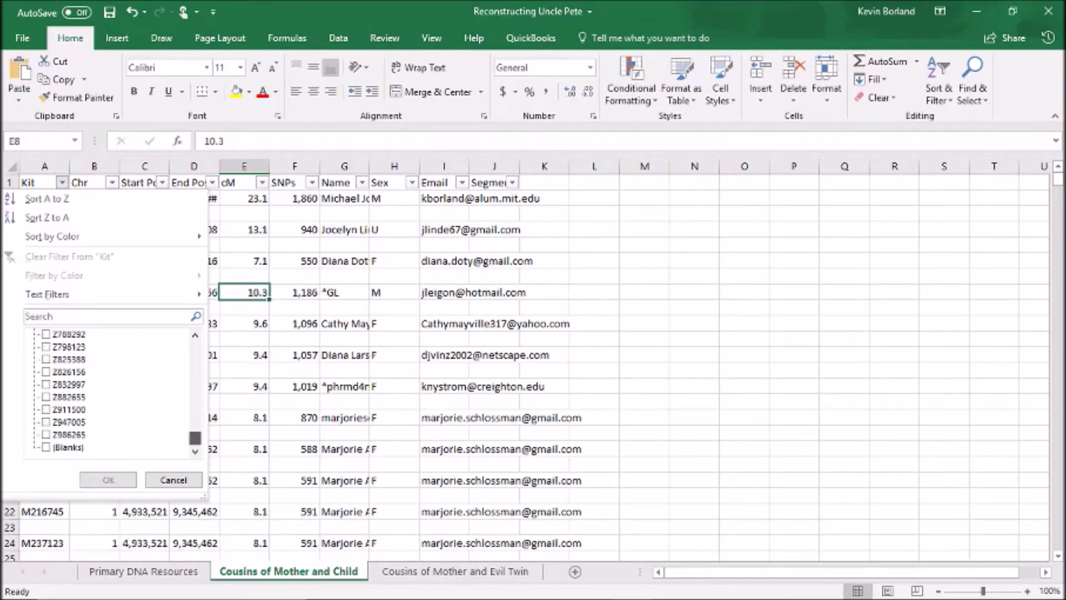
click(67, 447)
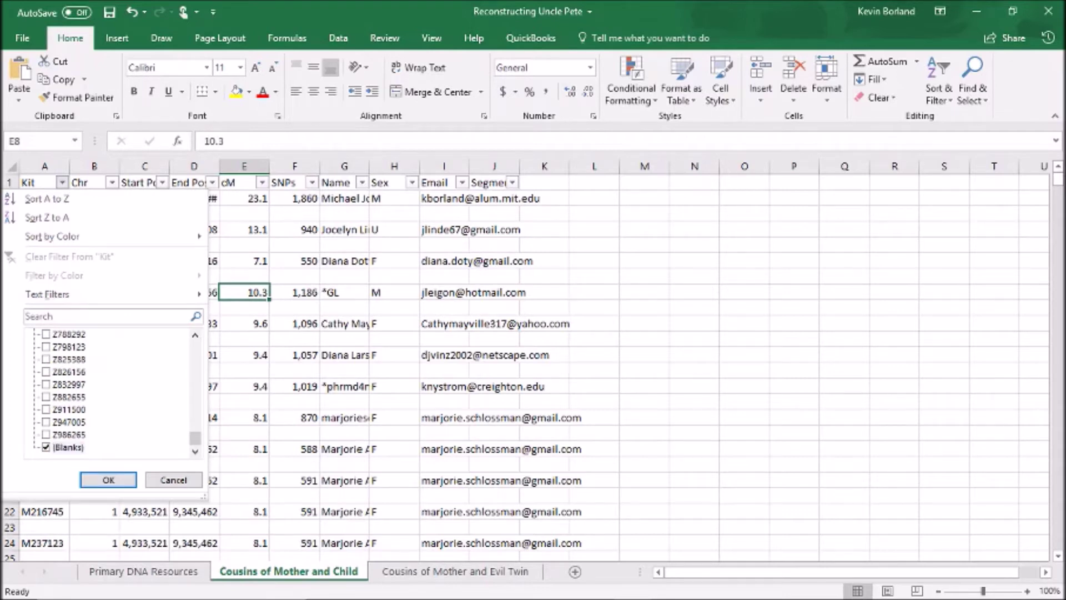
click(108, 480)
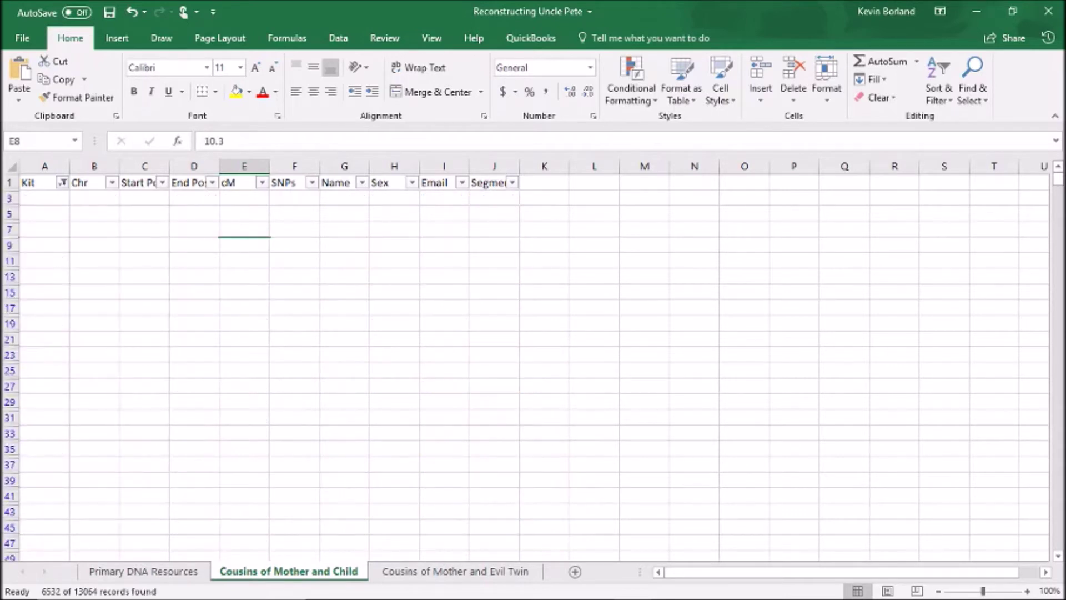
click(9, 198)
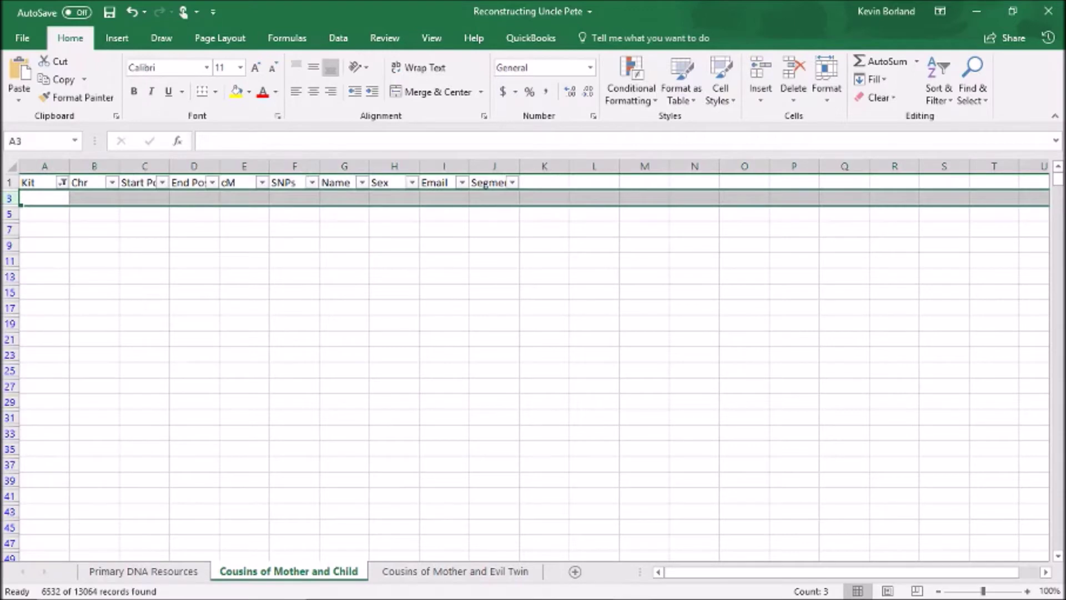
drag(1058, 179, 1058, 543)
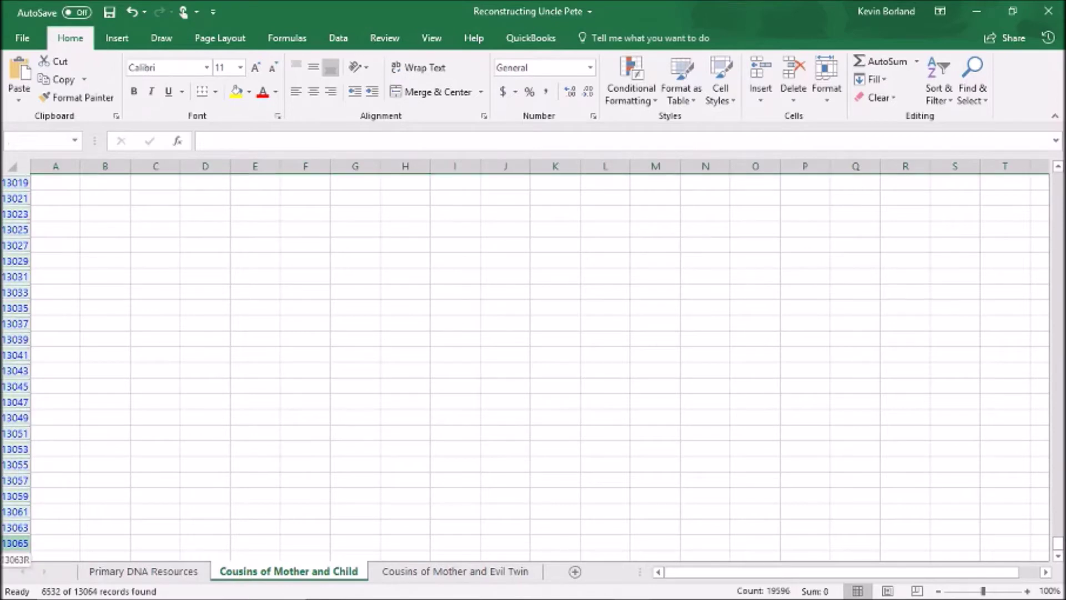
shift+click(15, 542)
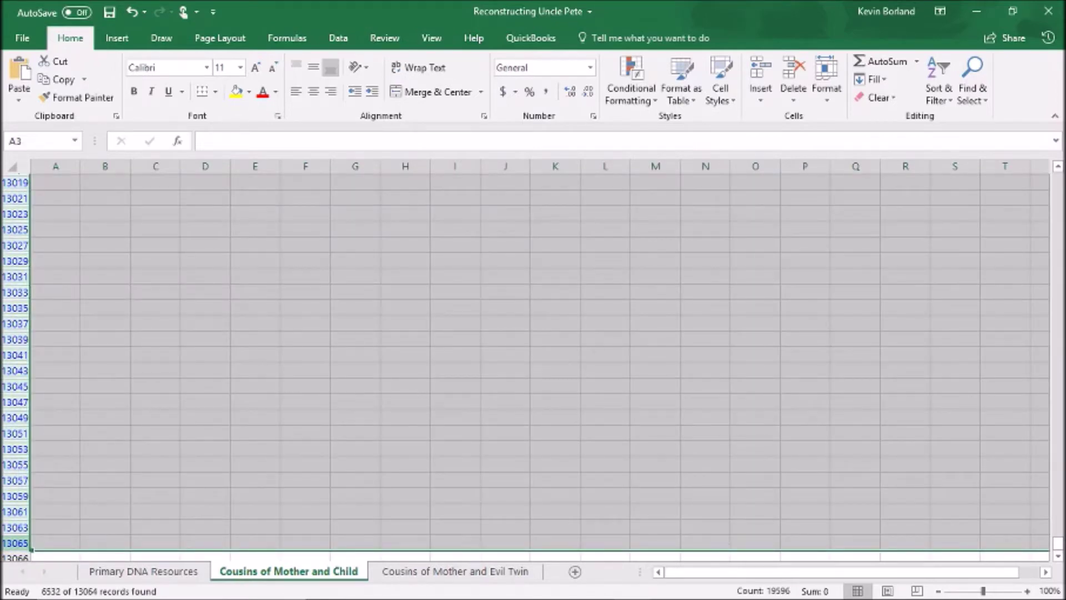
key(ctrl+minus)
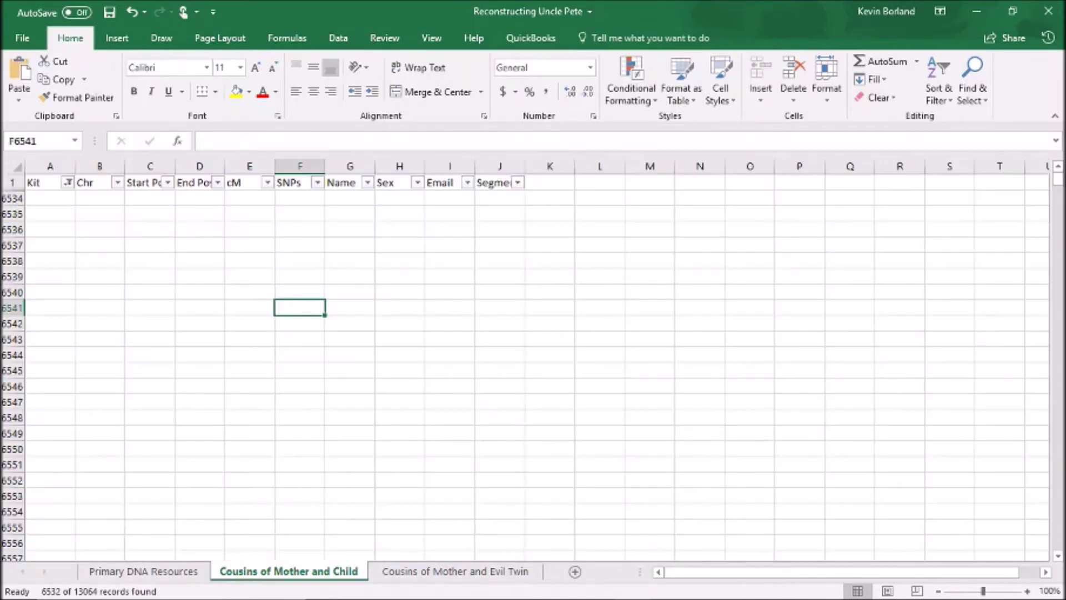
Step: Clear the Kit filter so every row shows again
click(67, 183)
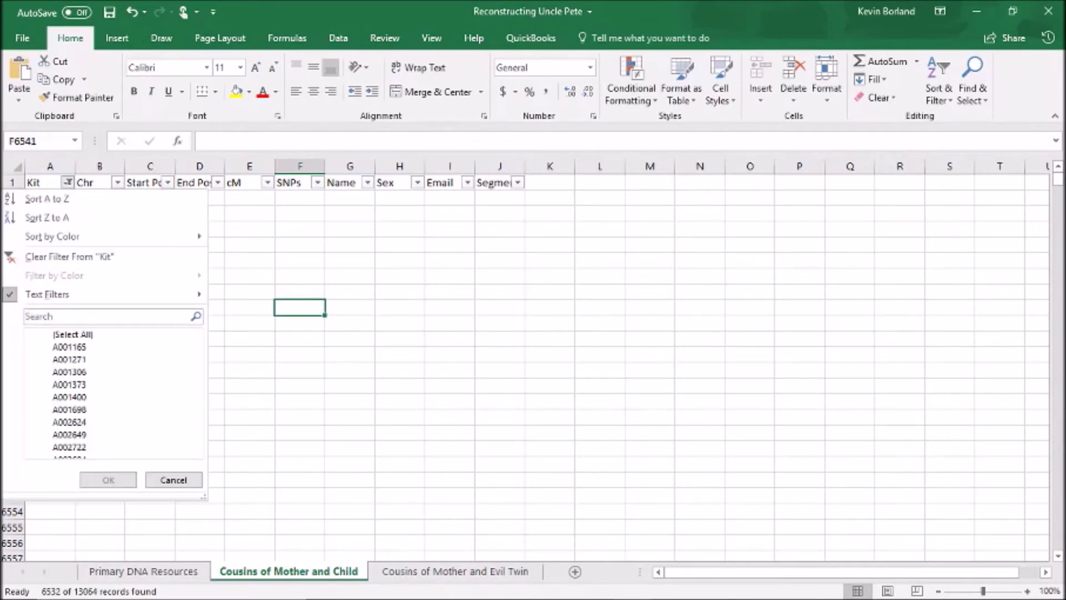
key(space)
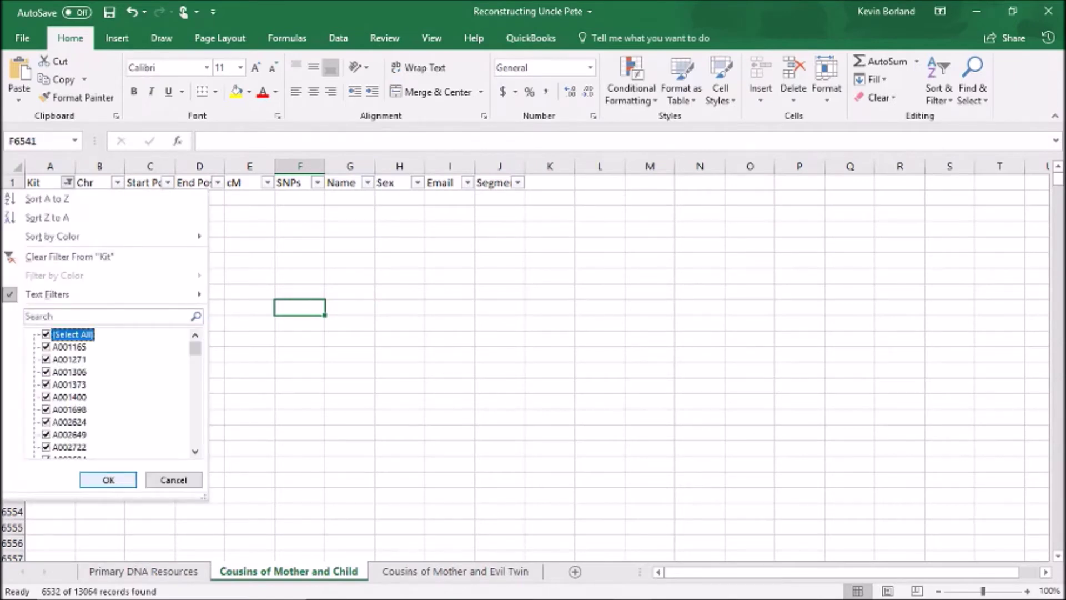
key(Return)
Step: AutoFit the width of columns A through J to their contents
drag(45, 166, 494, 166)
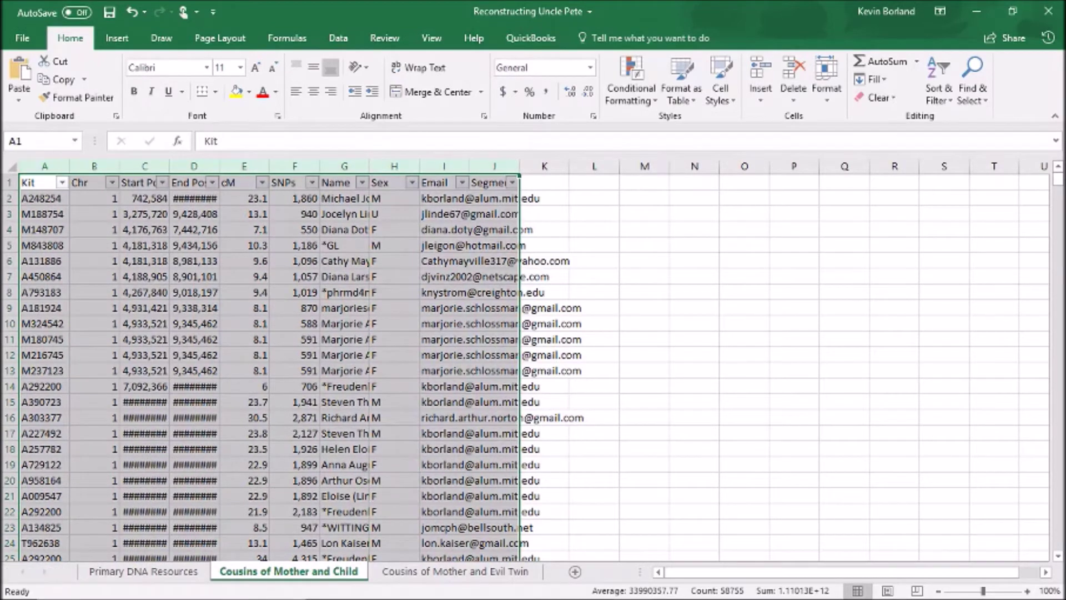
key(alt+h)
key(o)
key(i)
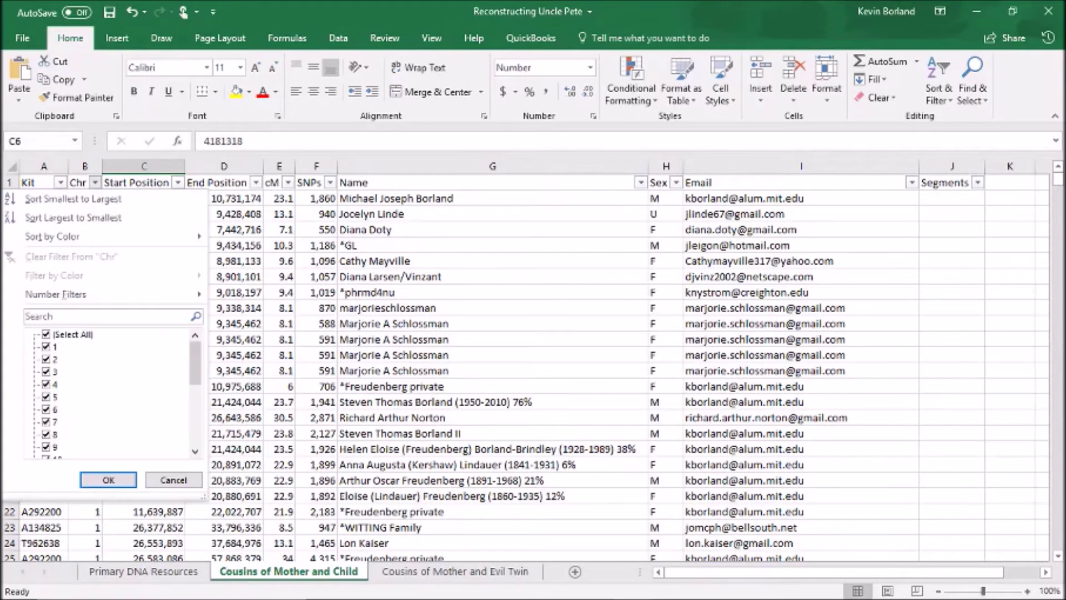
Step: Filter the Cousins of Mother and Child sheet's Chr column to chromosome 7 only
click(46, 334)
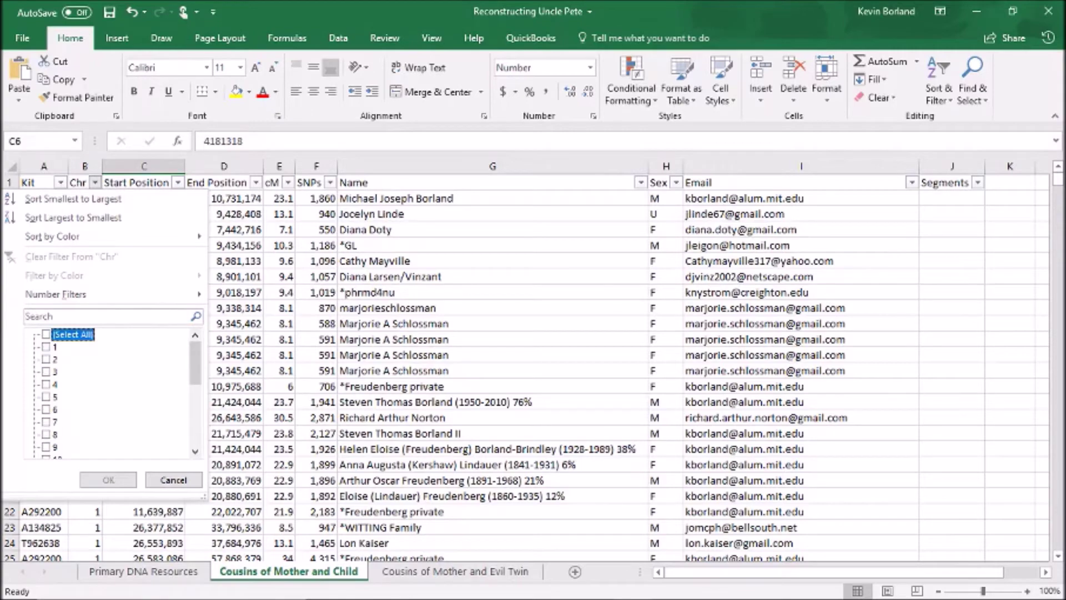
click(46, 422)
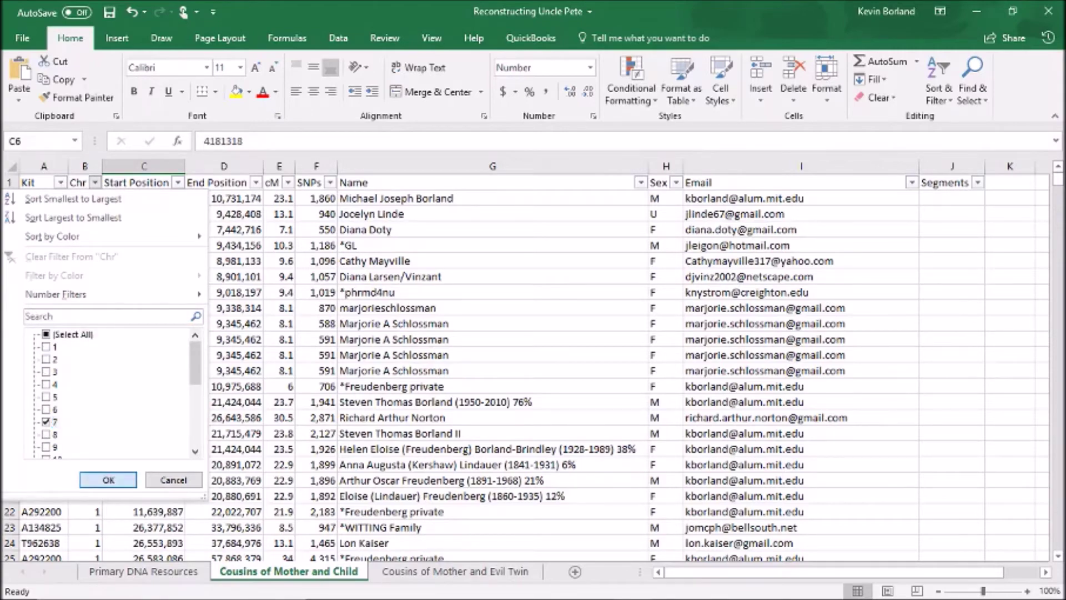
click(109, 479)
Step: Filter the Evil Twin sheet's Chr column to chromosome 7, then return to the Child sheet
click(455, 571)
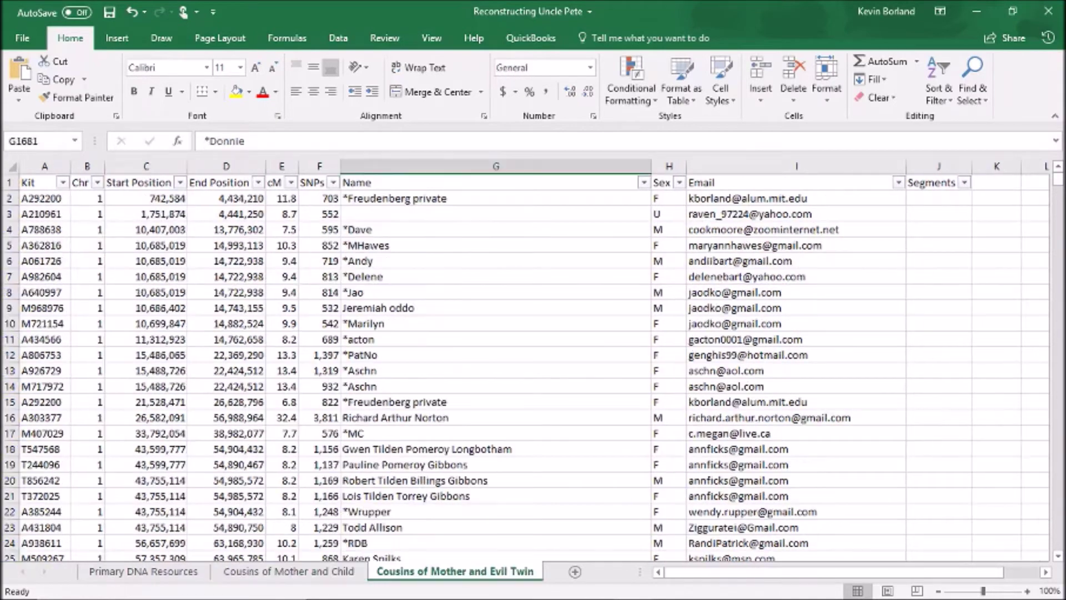
click(97, 182)
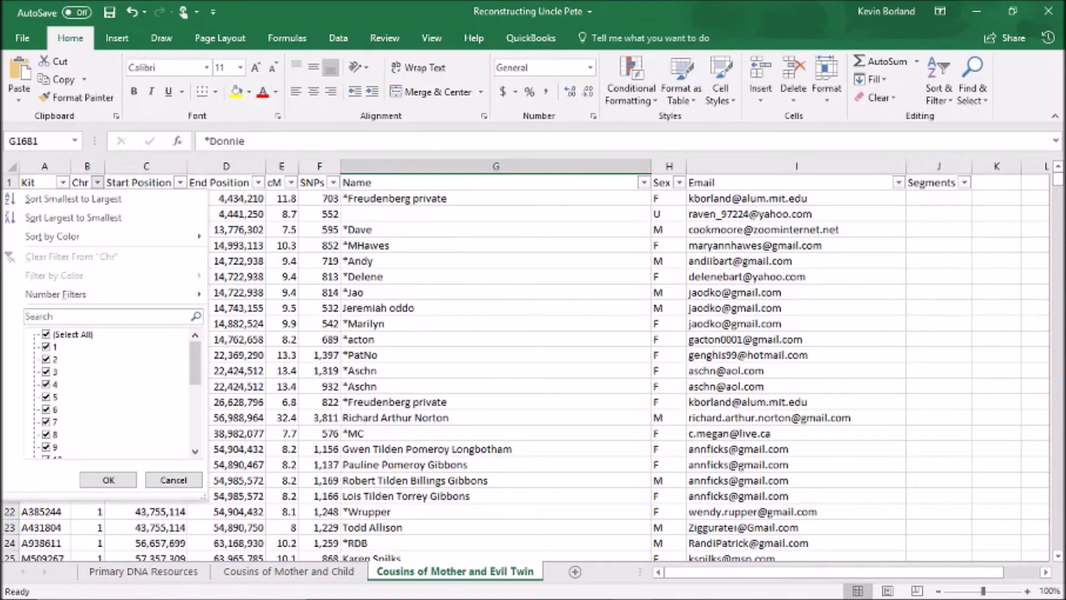
click(47, 334)
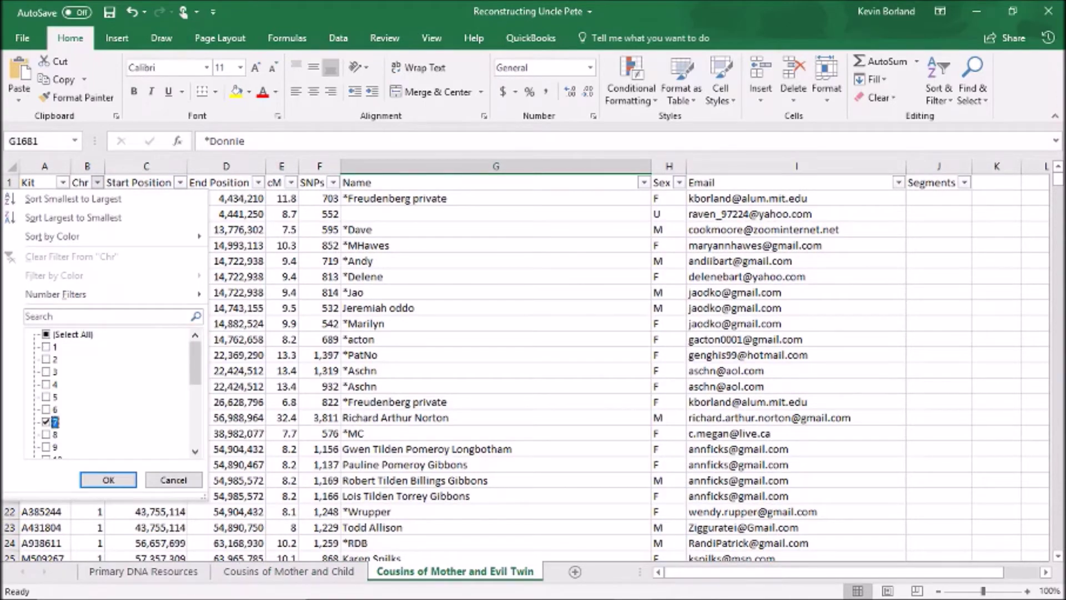
click(46, 421)
click(108, 480)
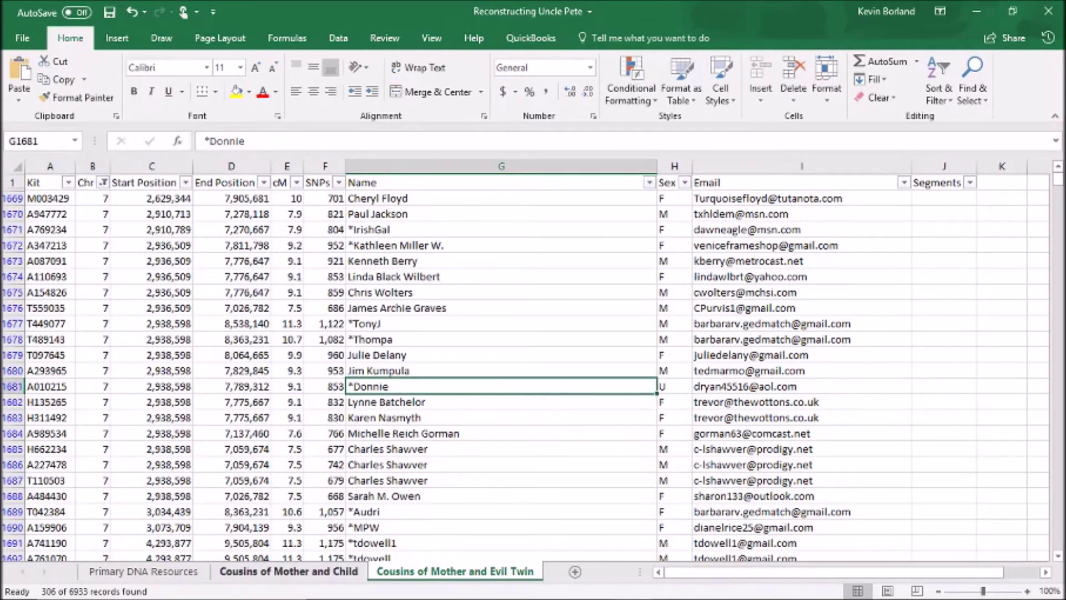
click(288, 571)
click(285, 308)
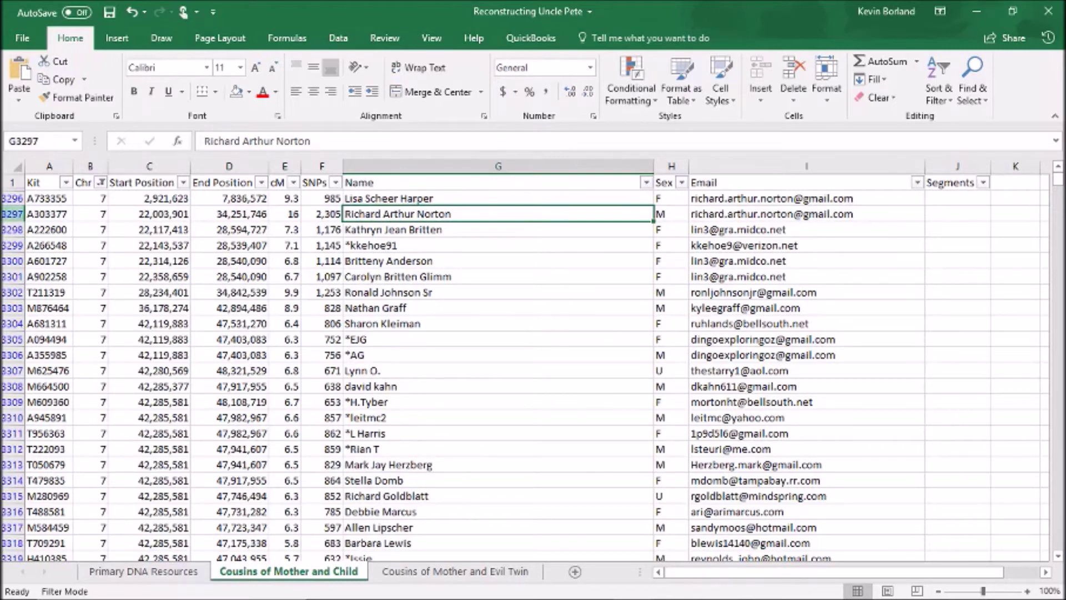
Step: Give rows 3297–3302, the chromosome 7 matches starting near 22 million, a red fill
click(12, 214)
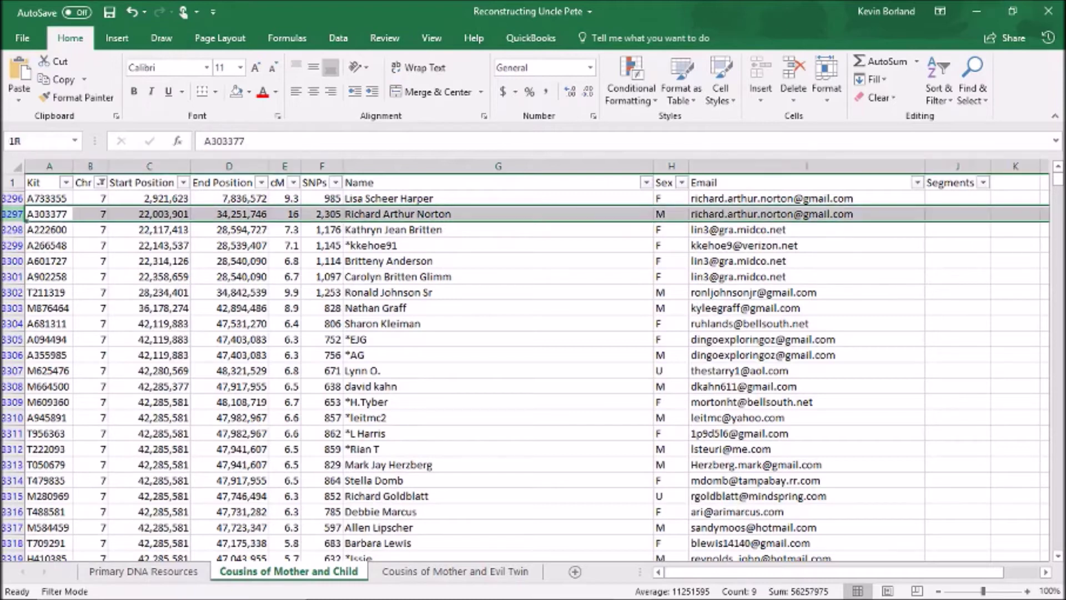
drag(12, 214, 12, 293)
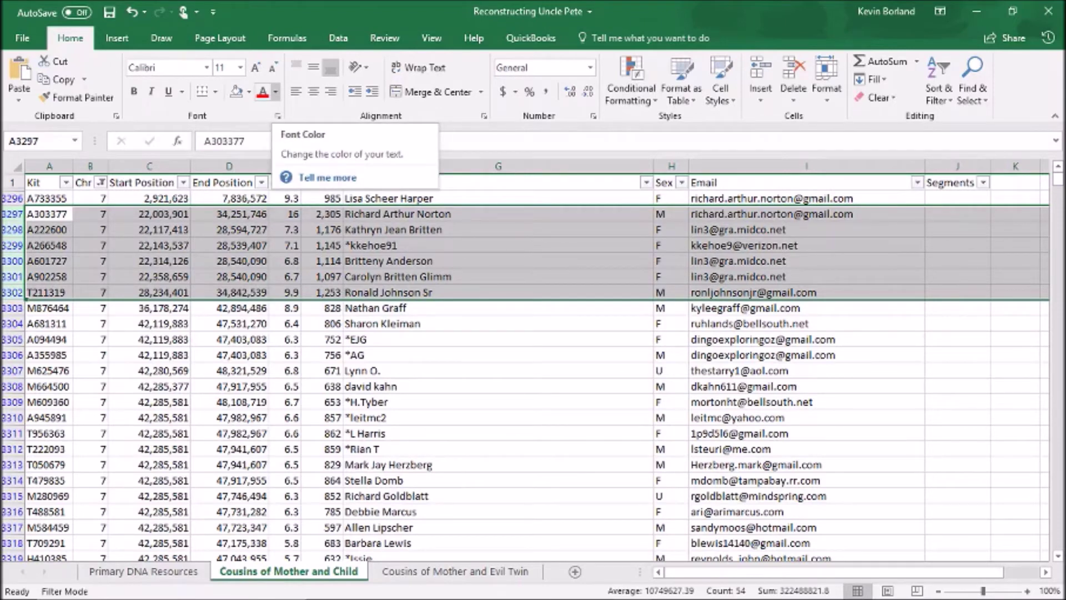
click(249, 92)
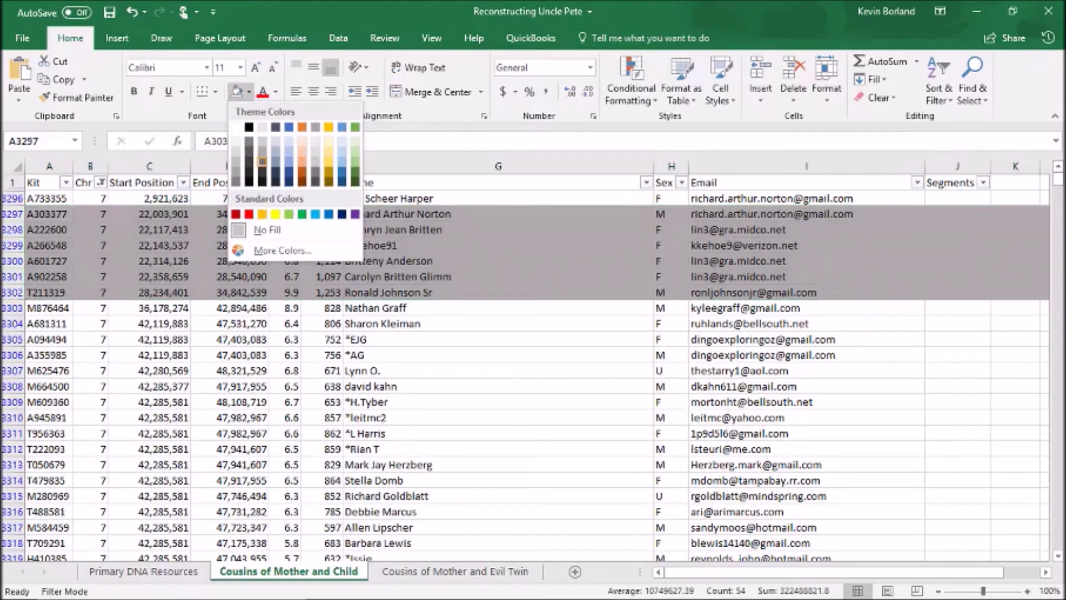
click(249, 214)
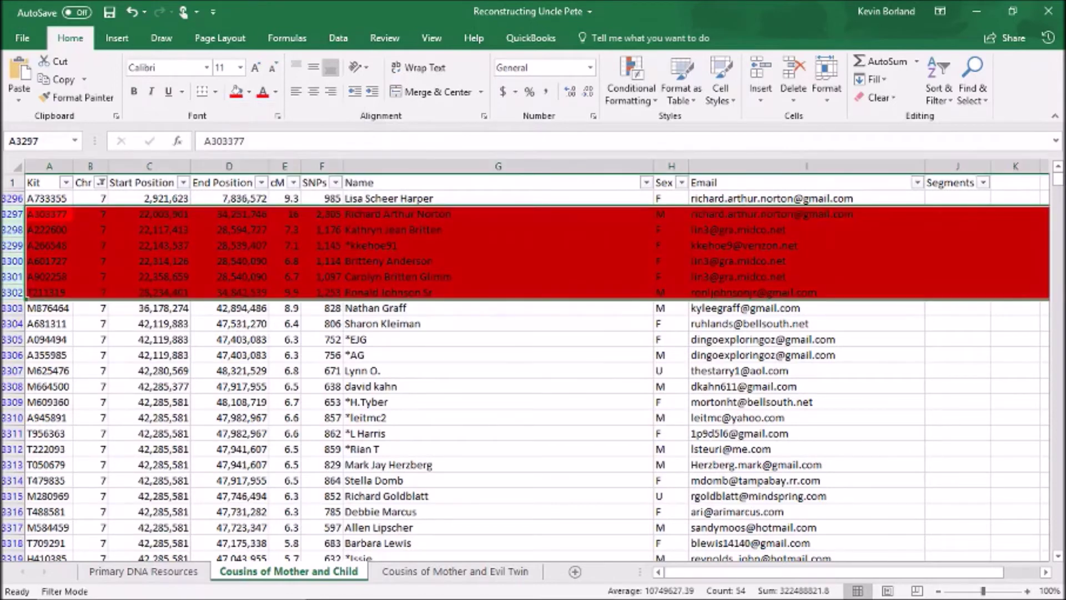
click(328, 339)
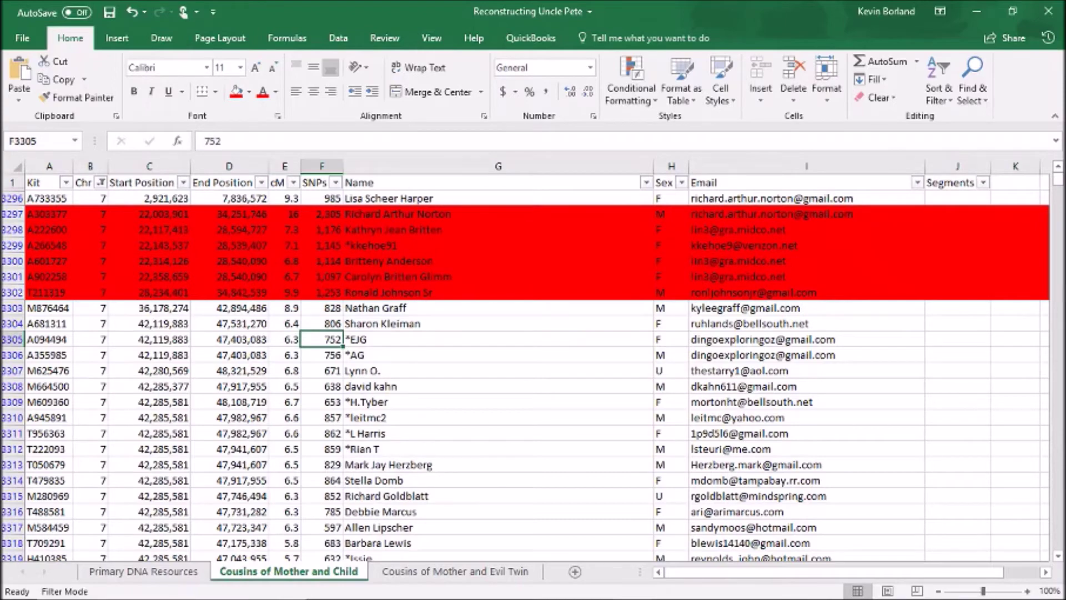
Step: On the Evil Twin sheet, fill rows 1705–1711, then 1703–1728, light blue
click(455, 571)
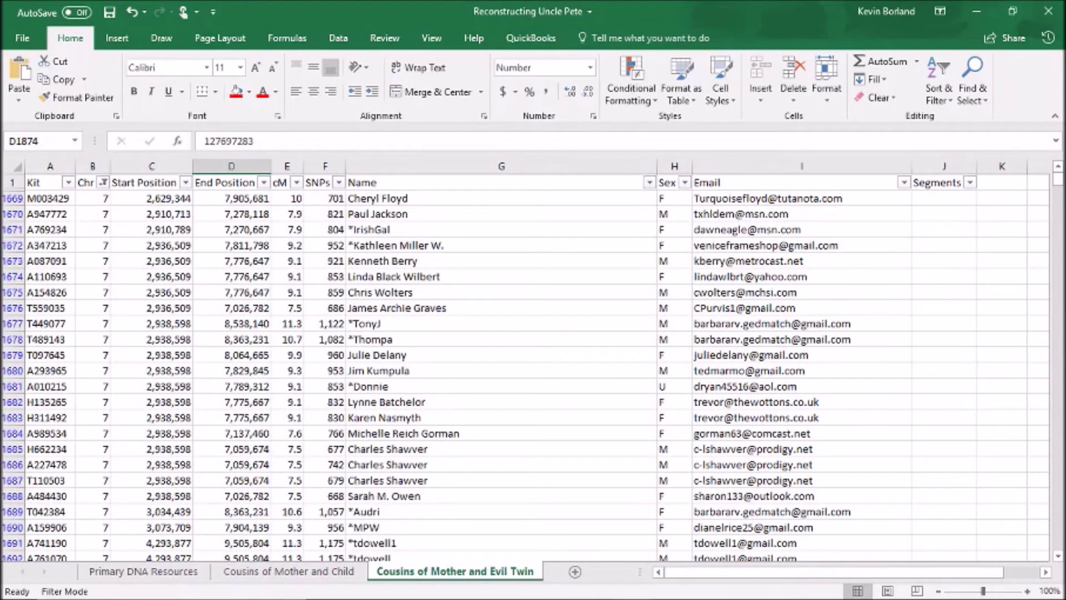
scroll(526, 366, down, 8)
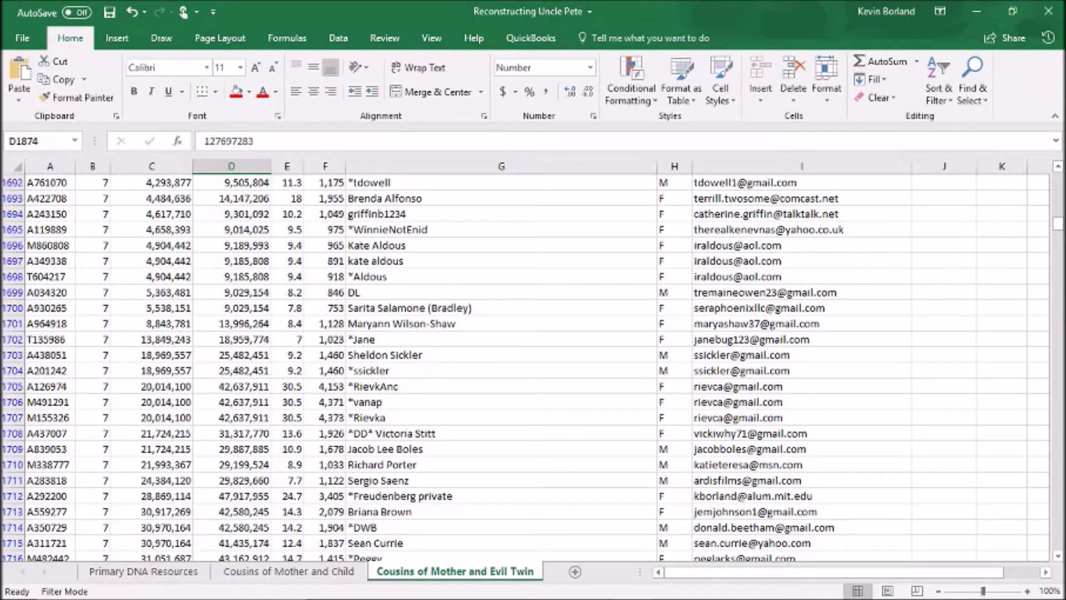
click(12, 386)
drag(12, 387, 12, 487)
click(249, 92)
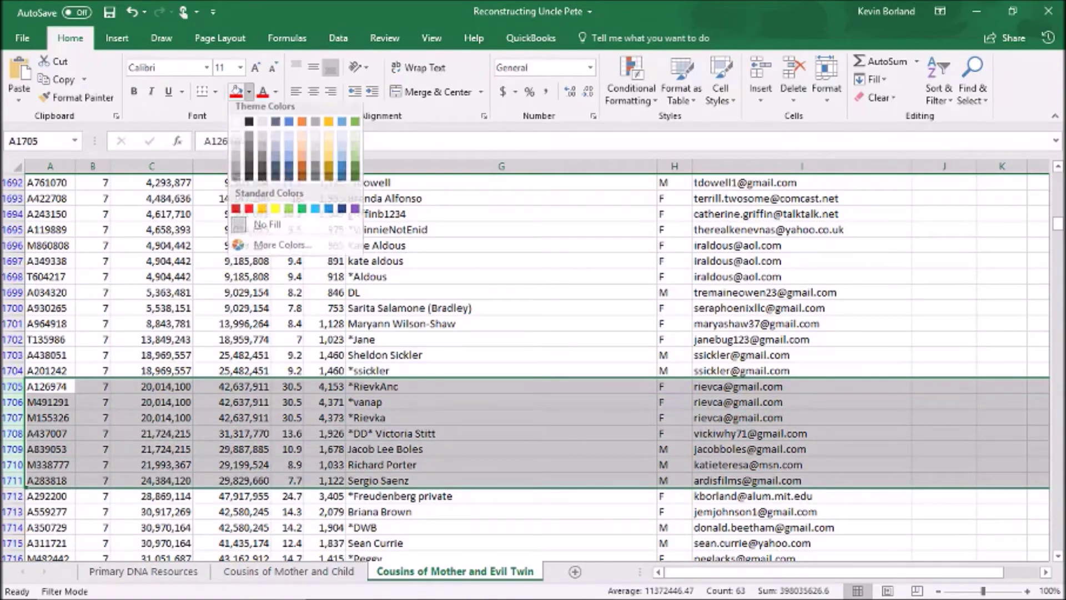
click(315, 214)
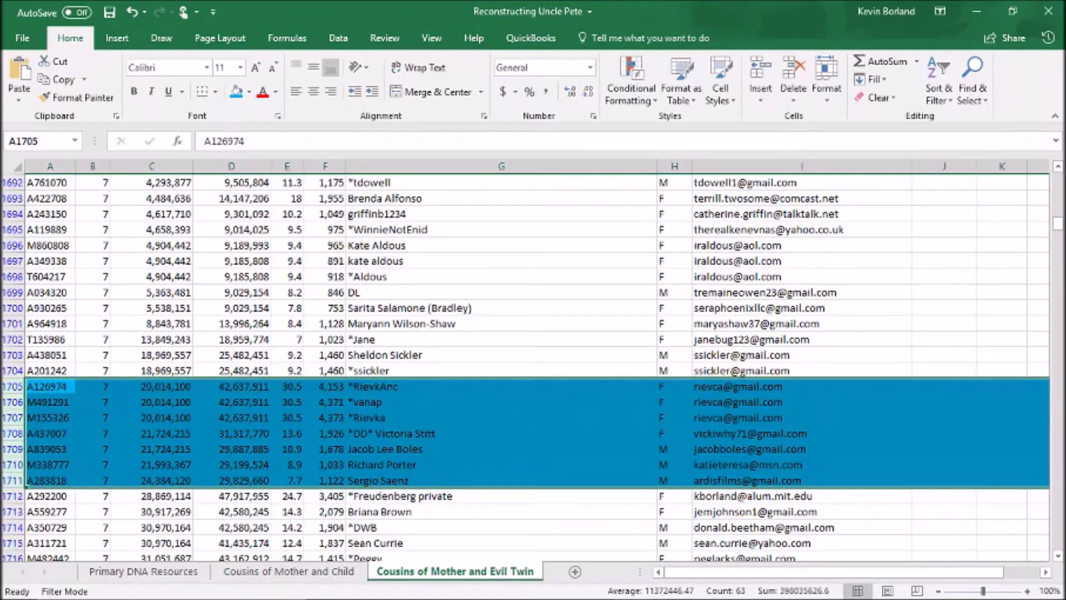
drag(13, 355, 11, 286)
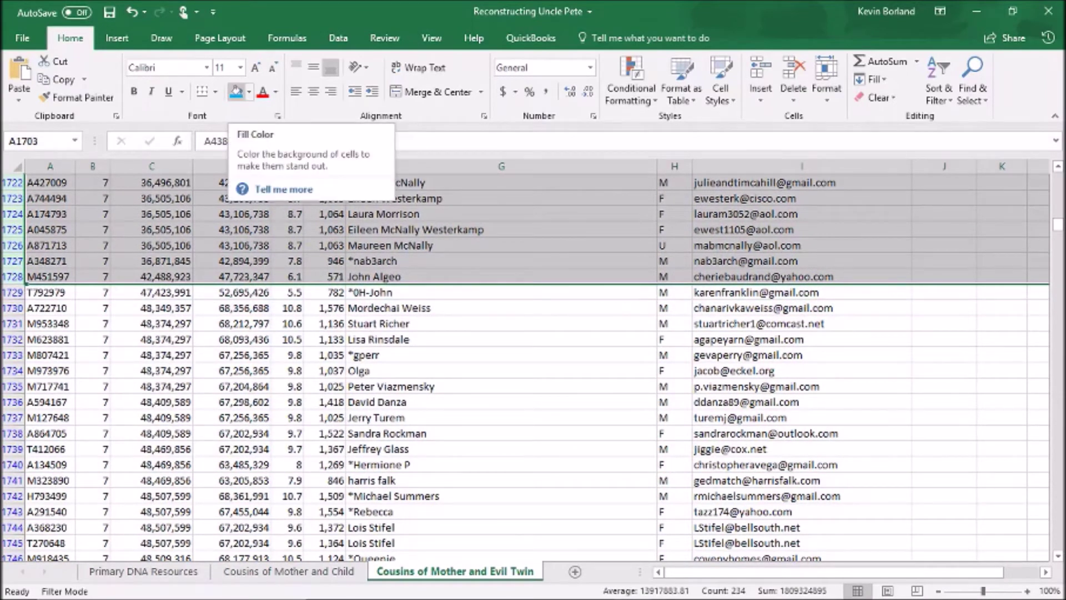
click(236, 90)
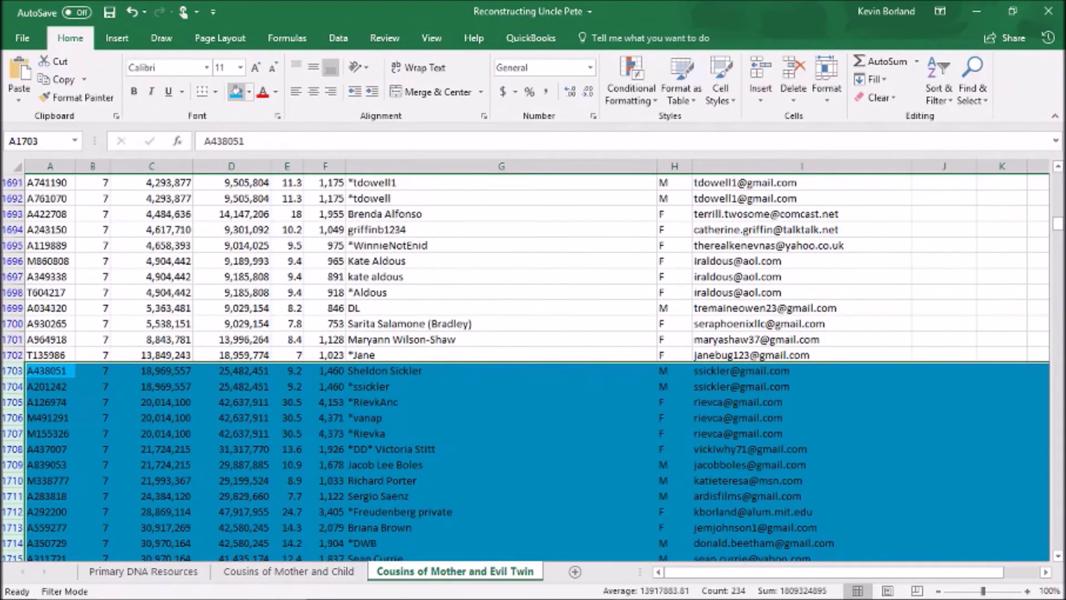
Step: Fill Evil Twin rows 1729–1862 red and return to the Cousins of Mother and Child sheet
click(501, 354)
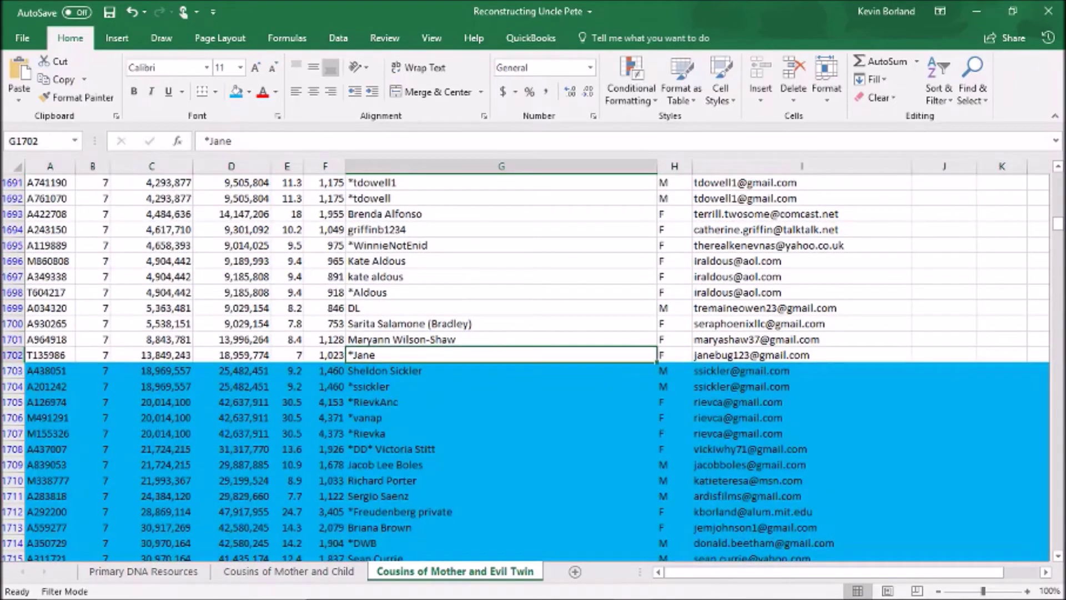
scroll(527, 366, down, 8)
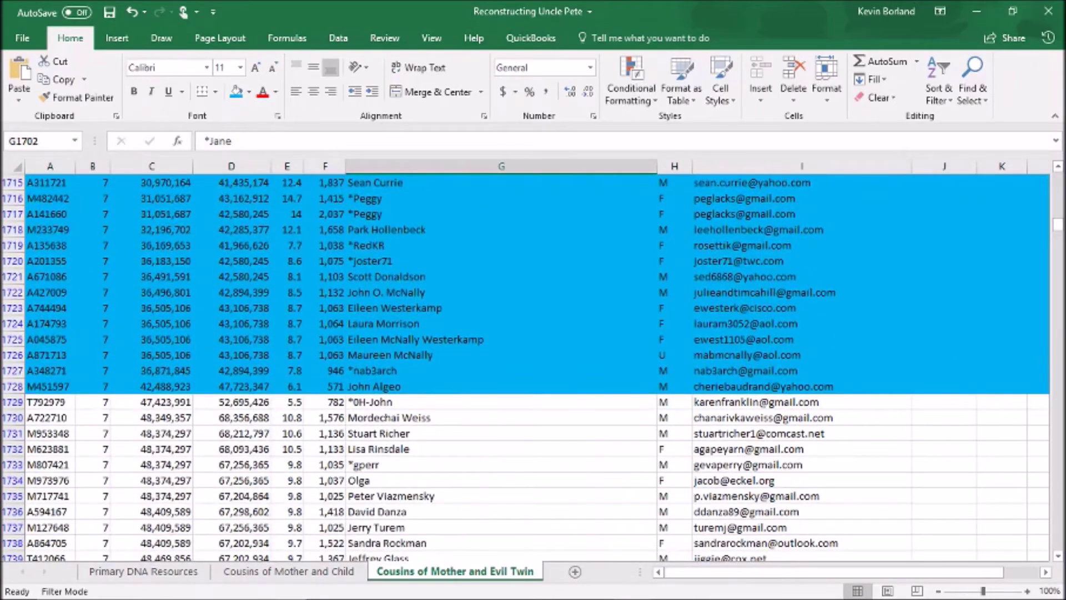
drag(12, 402, 13, 536)
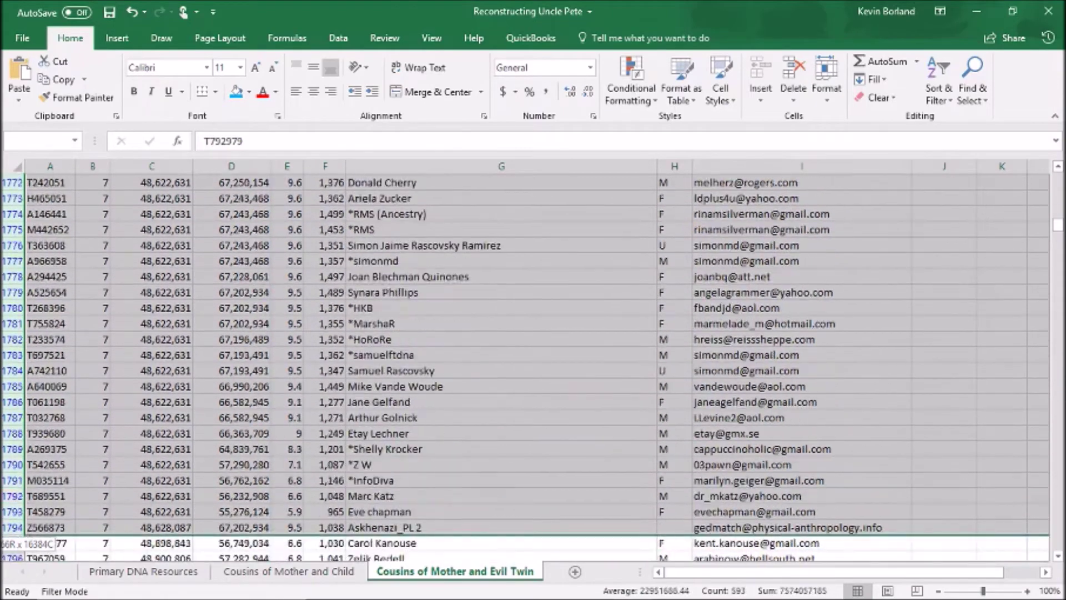
drag(14, 538, 14, 477)
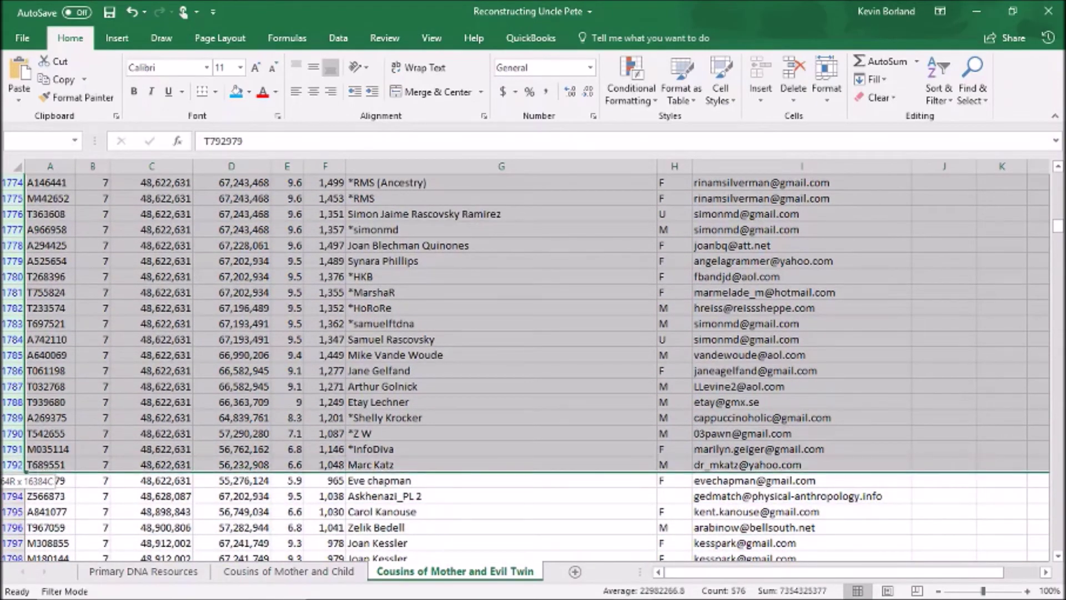
drag(17, 555, 16, 245)
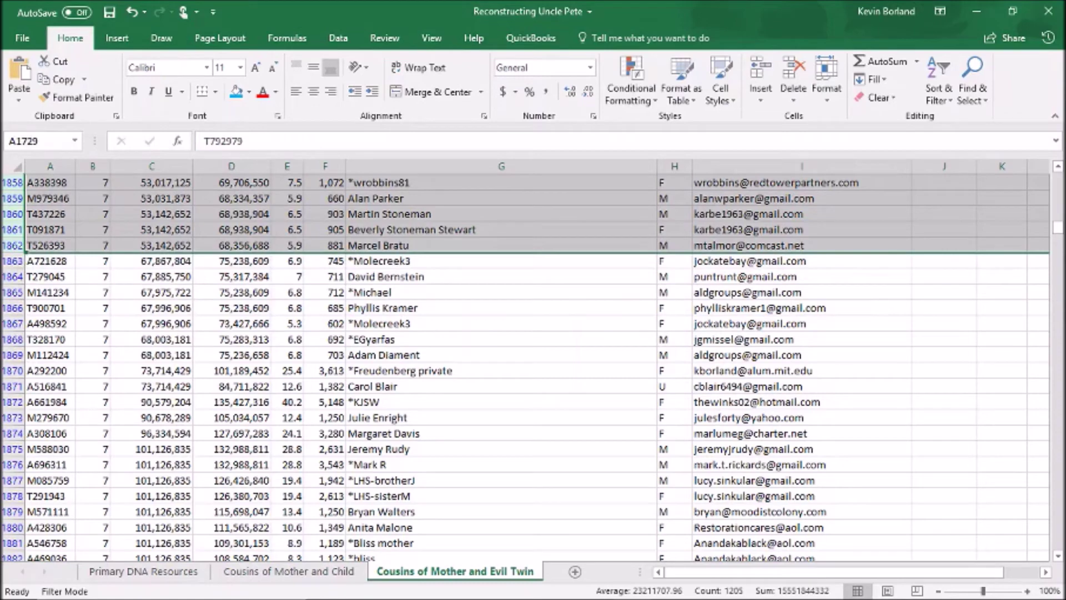
click(249, 92)
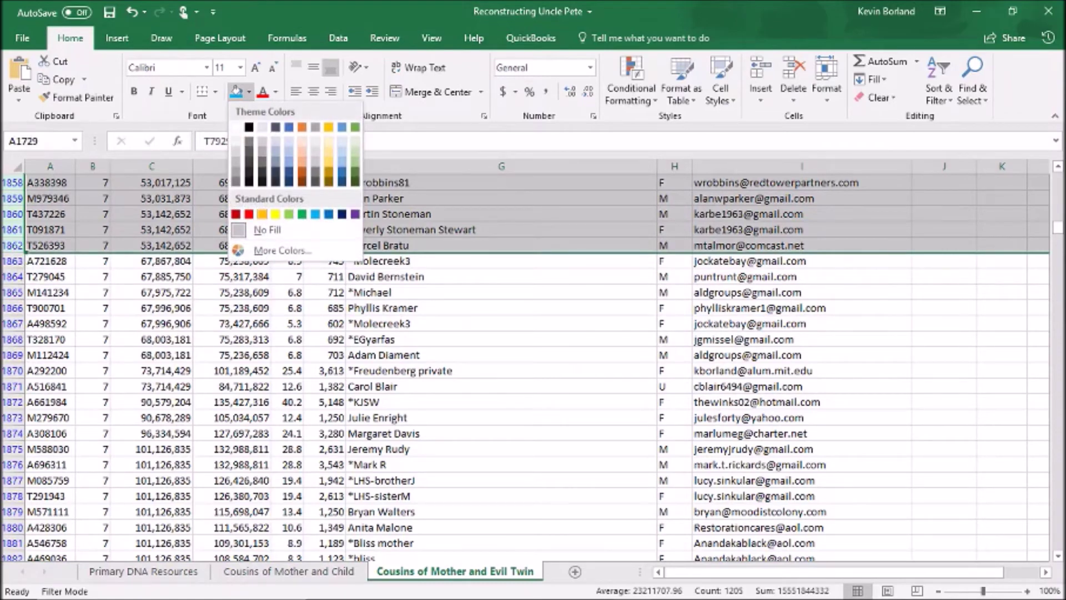
click(235, 214)
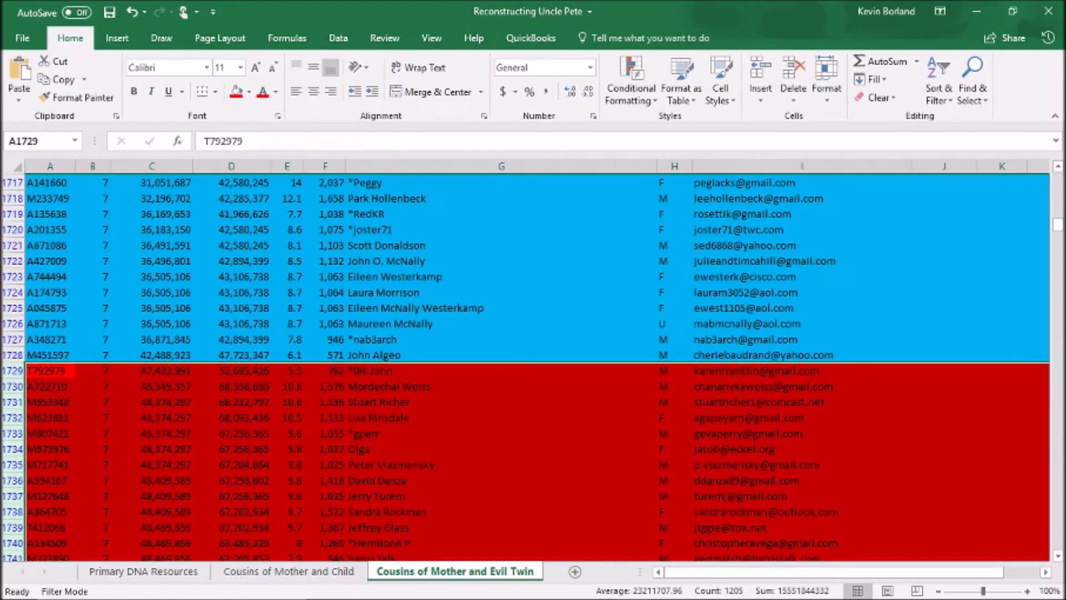
click(231, 433)
click(289, 571)
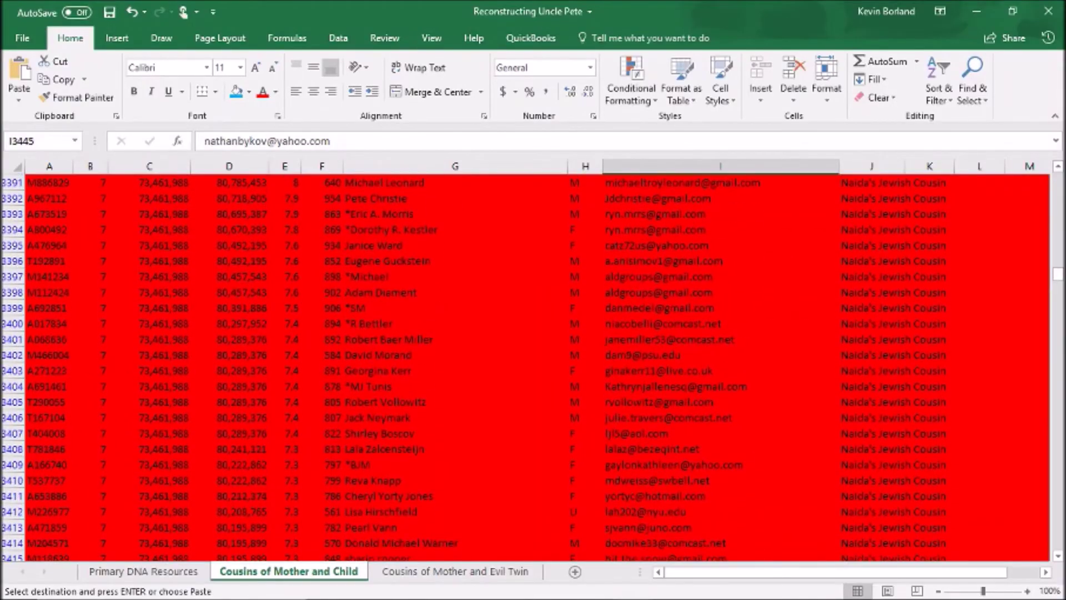
Step: Check the coloured chromosome 7 rows on both cousin sheets, then add a new blank Sheet4
scroll(525, 367, down, 16)
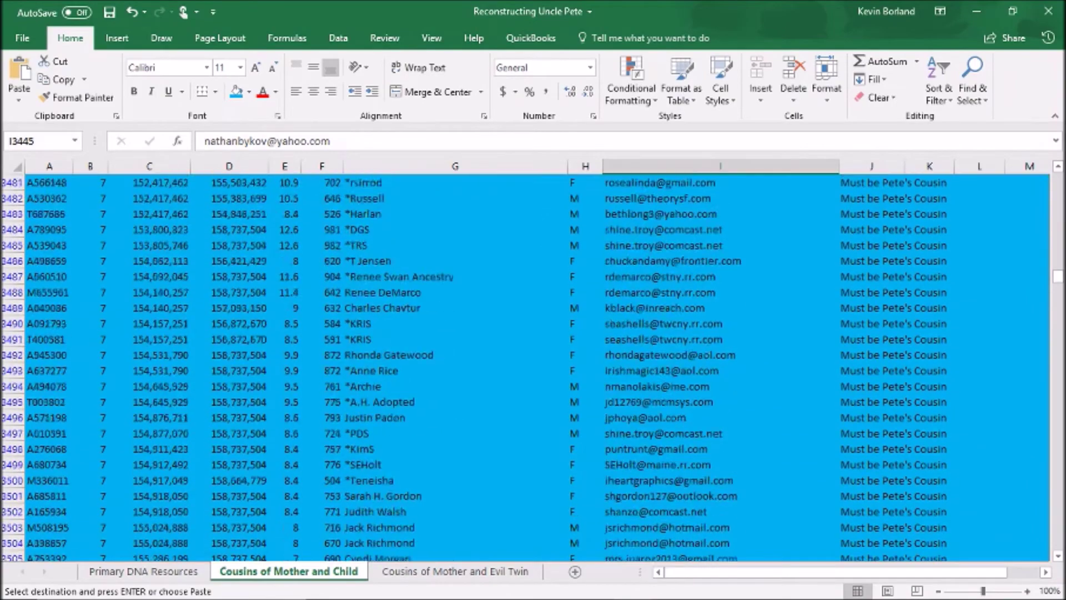
key(ctrl+Page_Down)
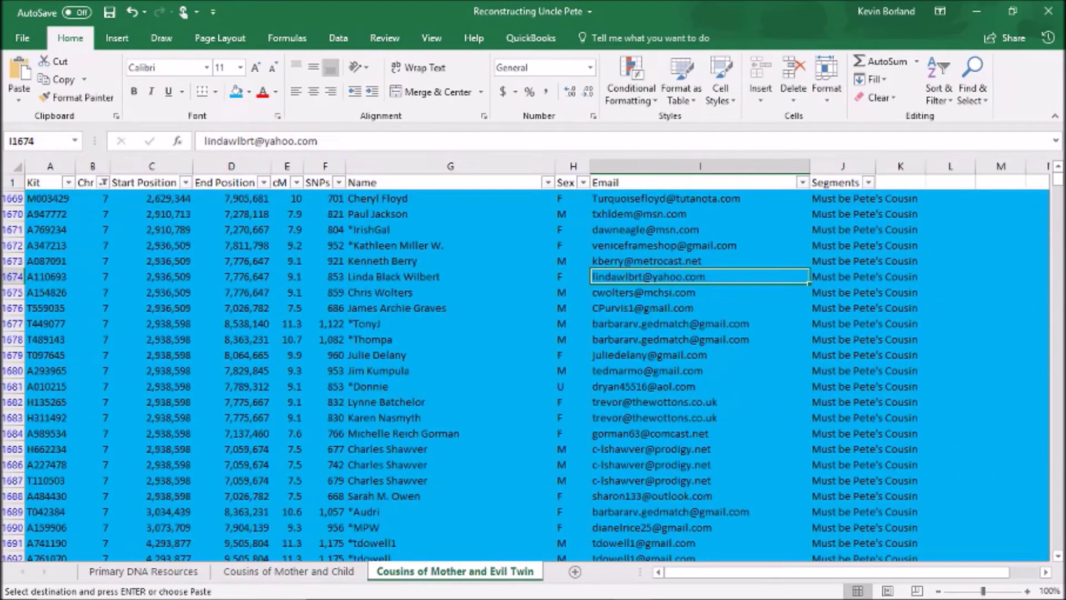
scroll(533, 367, down, 20)
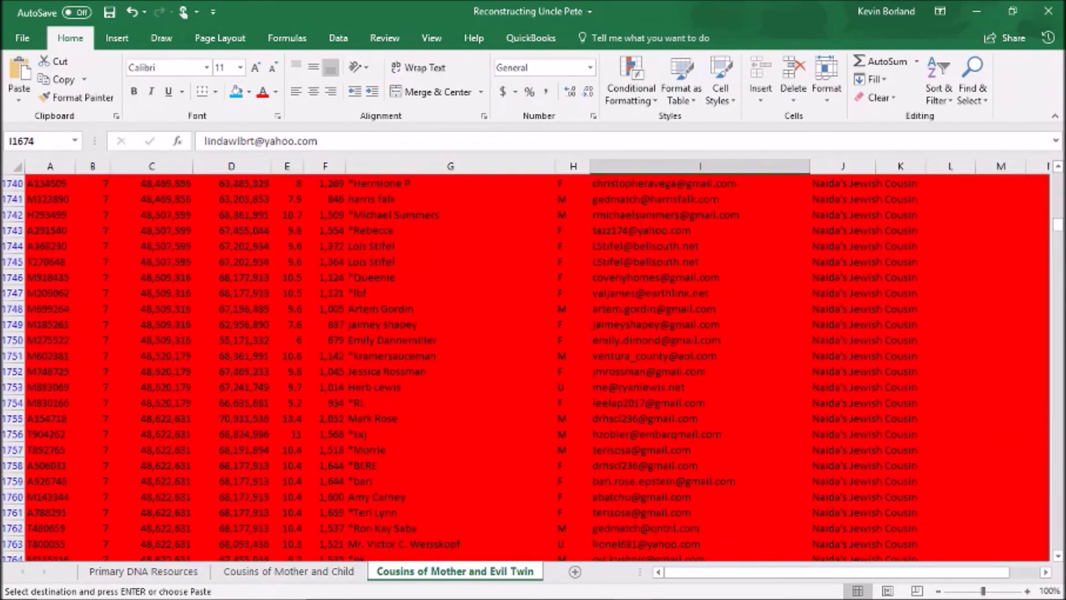
scroll(533, 367, down, 20)
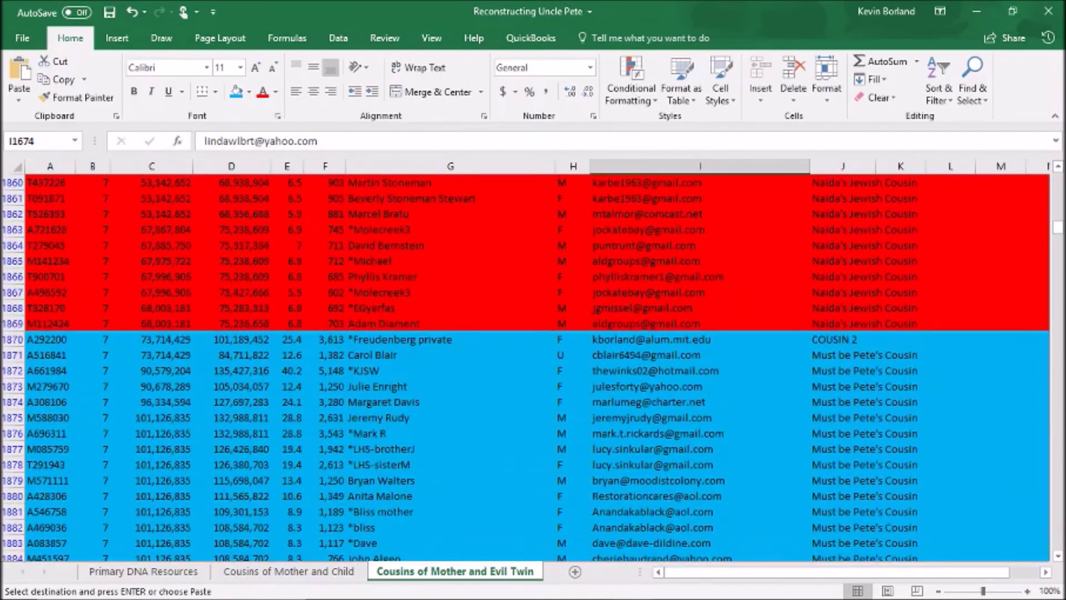
scroll(533, 366, down, 20)
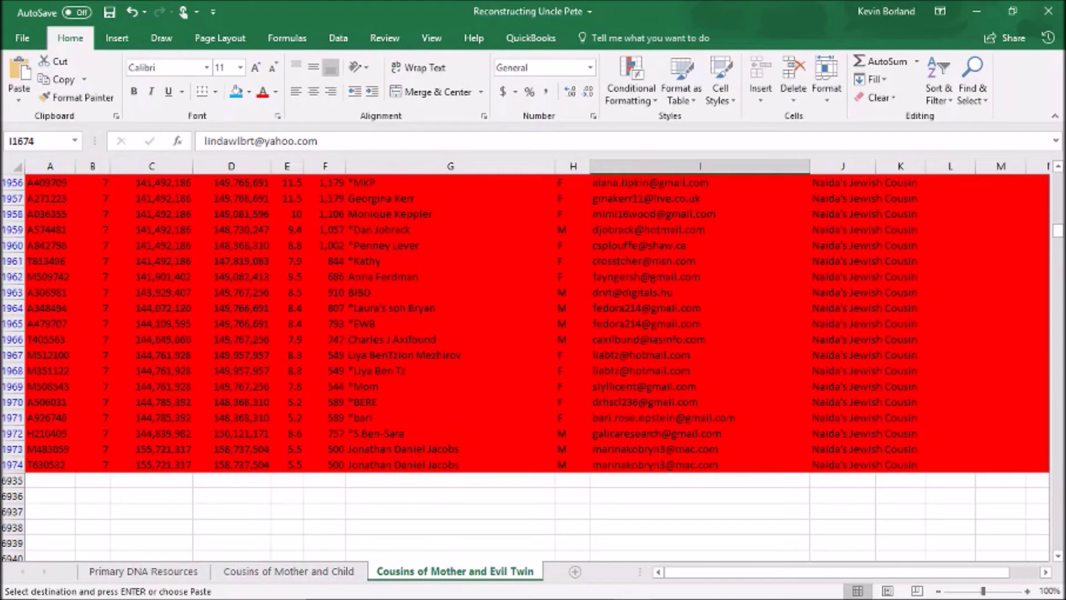
click(575, 571)
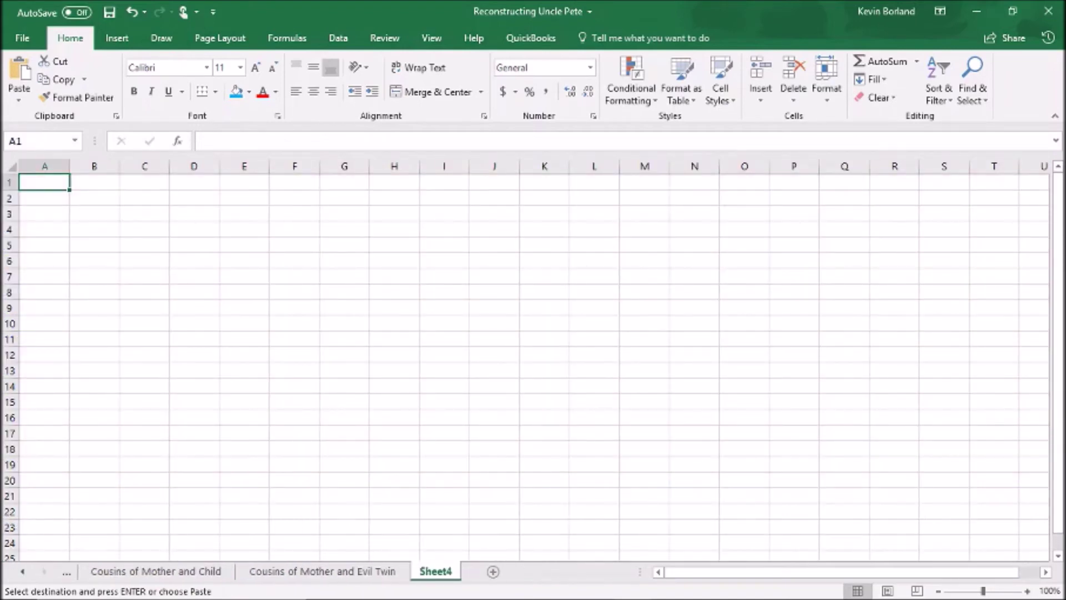
Step: Rename the new sheet to 'Pete's Cousins'
double_click(435, 571)
text(Pete's C)
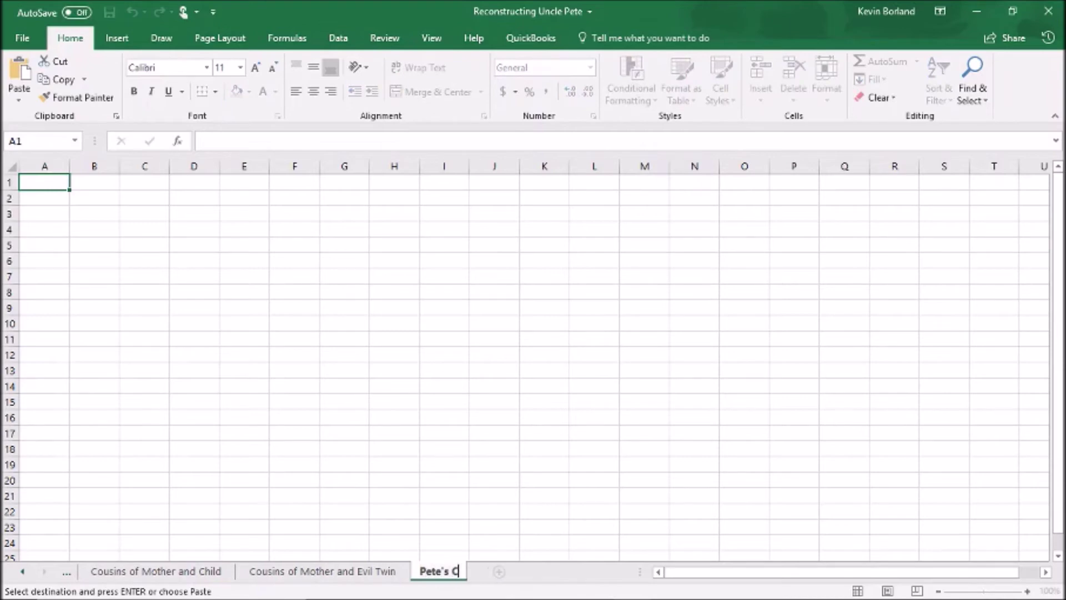
text(ousins)
key(Return)
Step: Filter the Child sheet's Chr column by blue fill and select the remaining rows
key(ctrl+Page_Up)
key(ctrl+Page_Up)
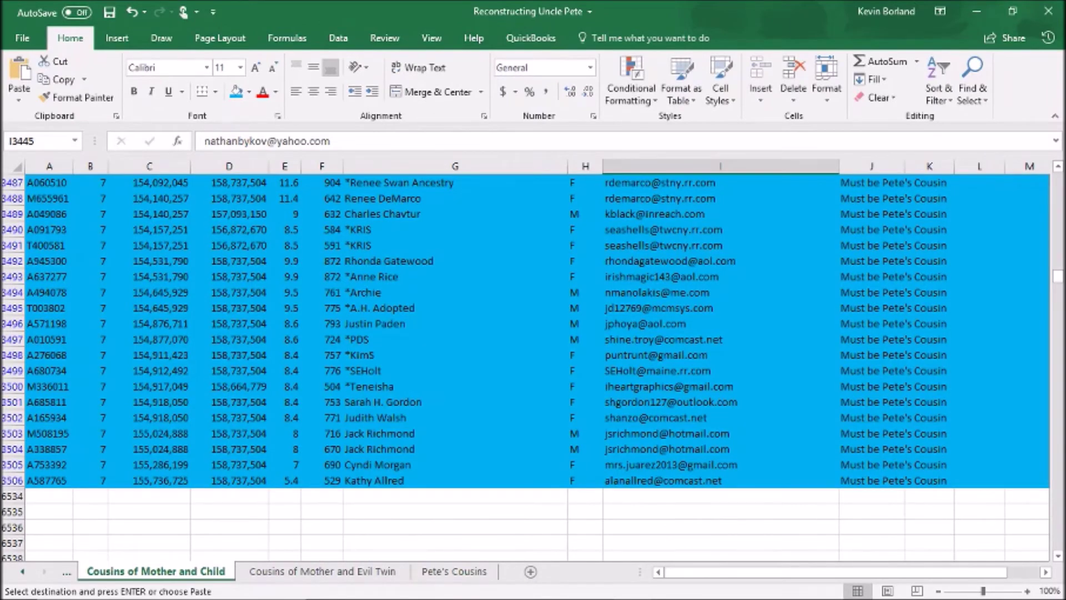
drag(1057, 276, 1057, 178)
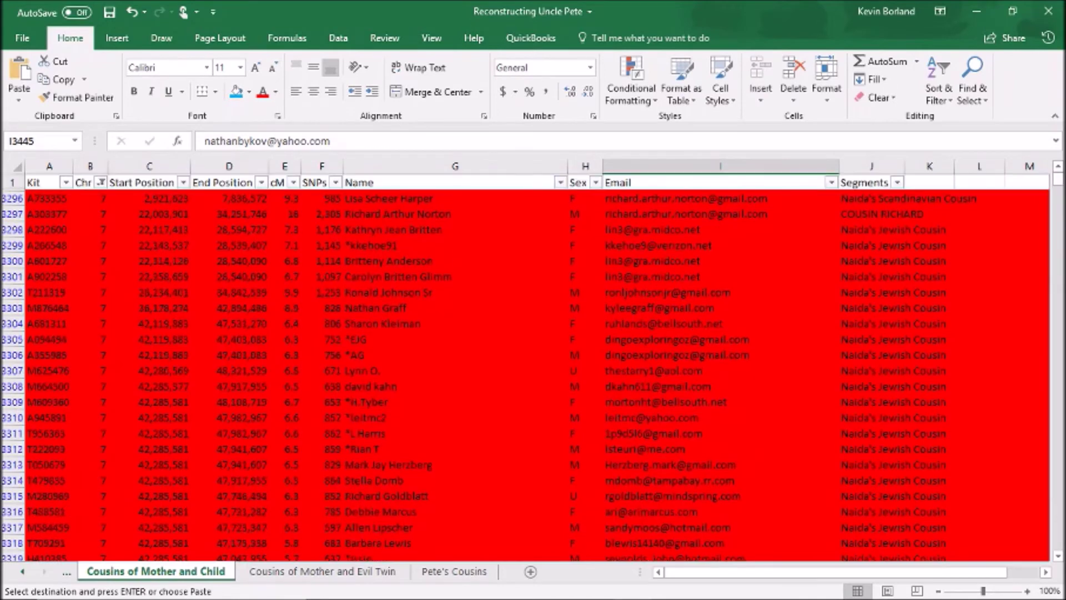
click(101, 182)
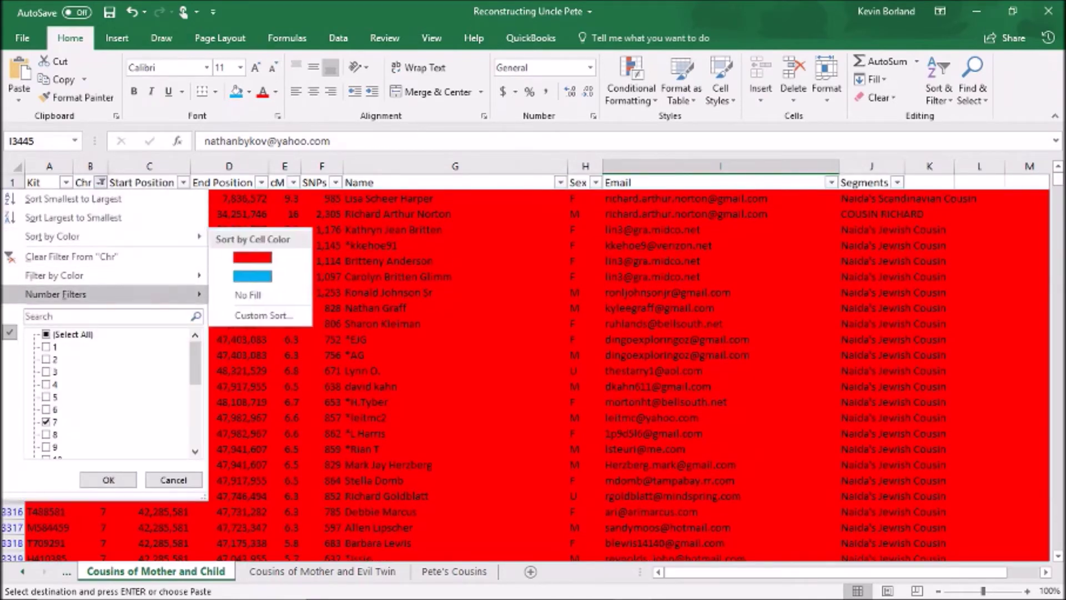
mouse_move(56, 274)
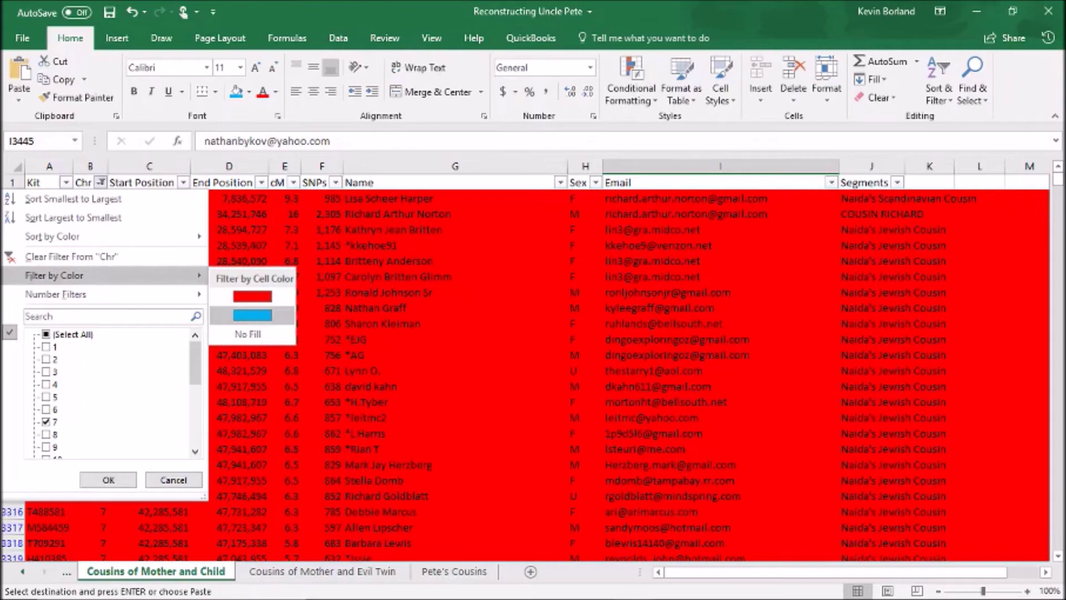
click(252, 315)
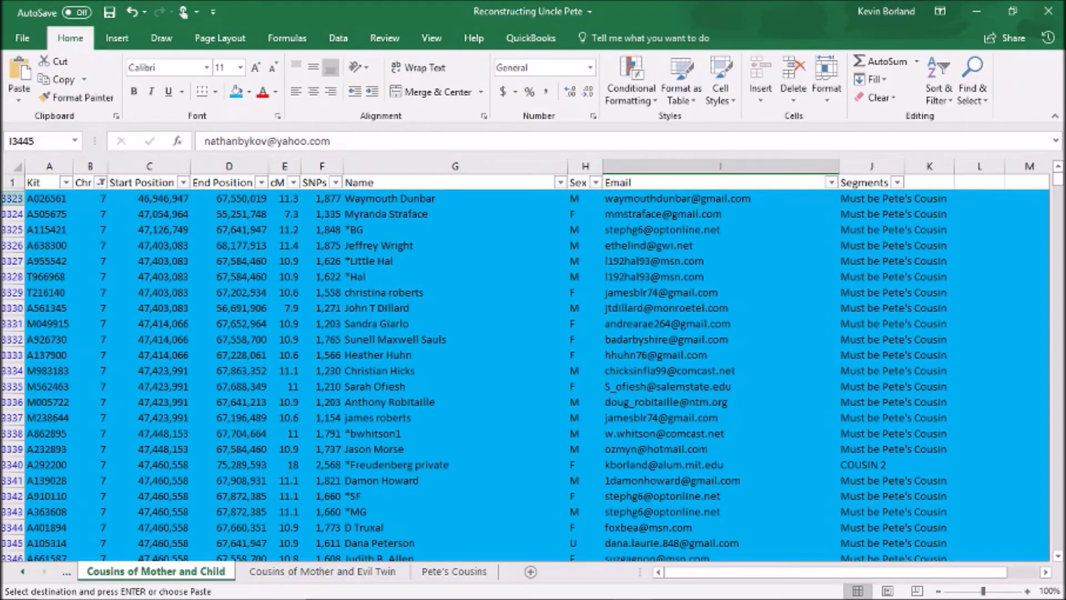
click(12, 199)
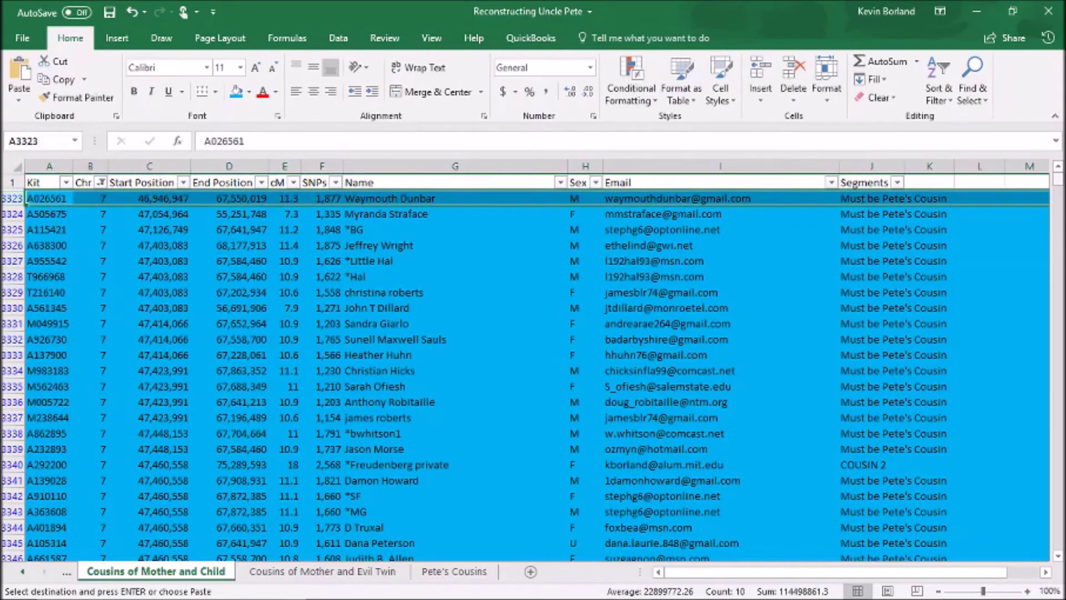
drag(1058, 178, 1058, 179)
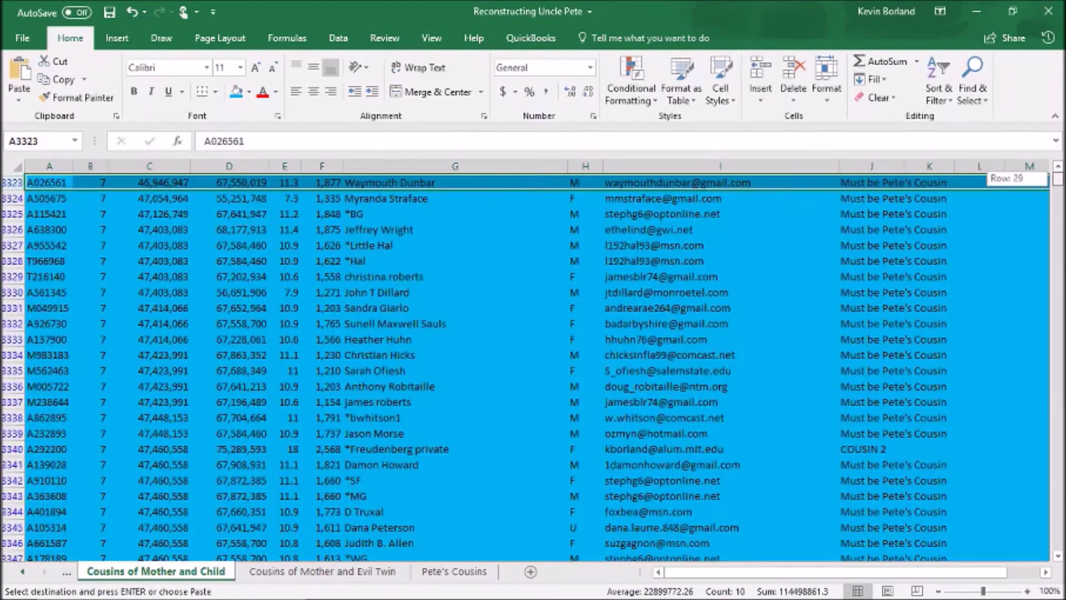
scroll(527, 366, down, 8)
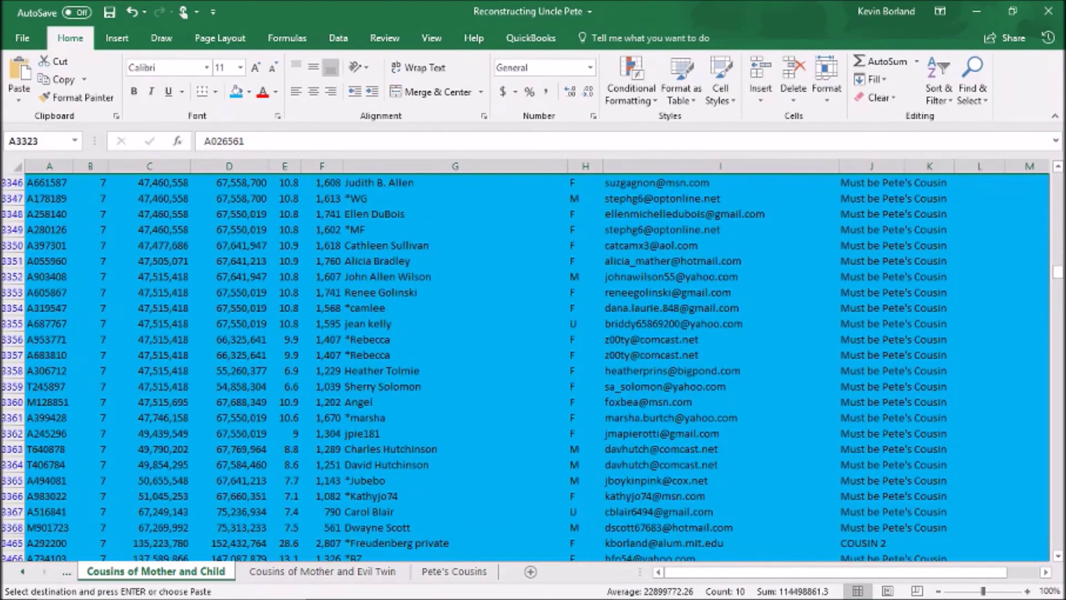
scroll(527, 366, down, 14)
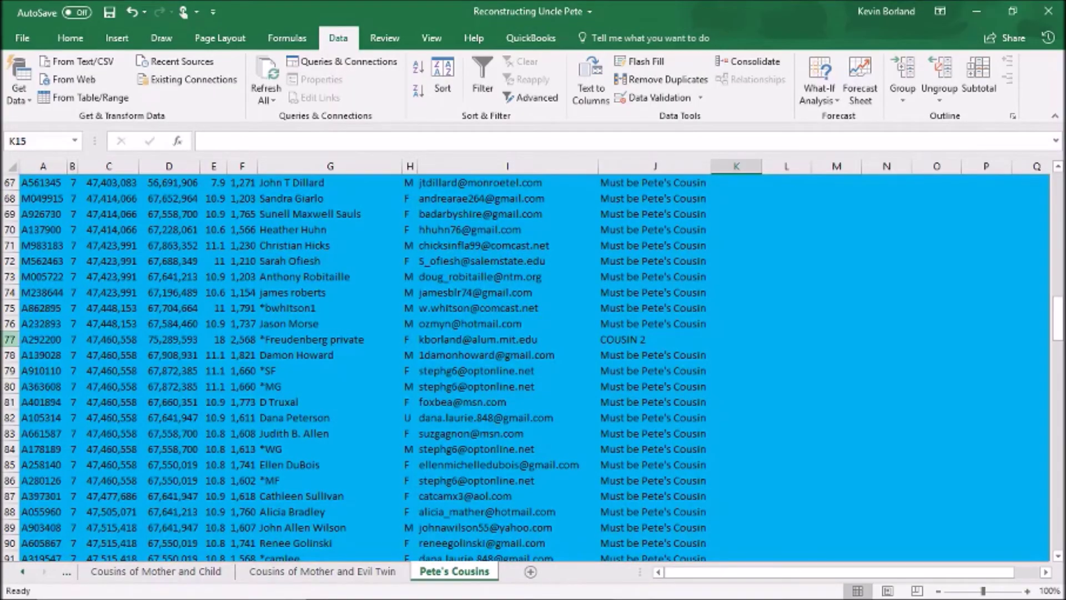
Step: Delete row 77, the COUSIN 2 entry, from the Pete's Cousins sheet
click(9, 339)
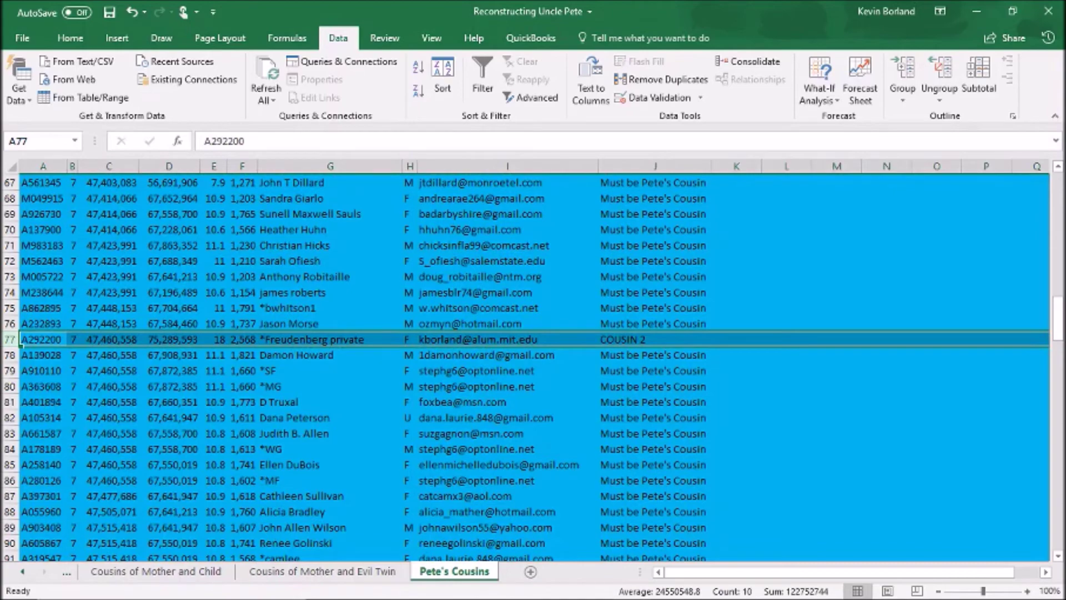
key(ctrl+minus)
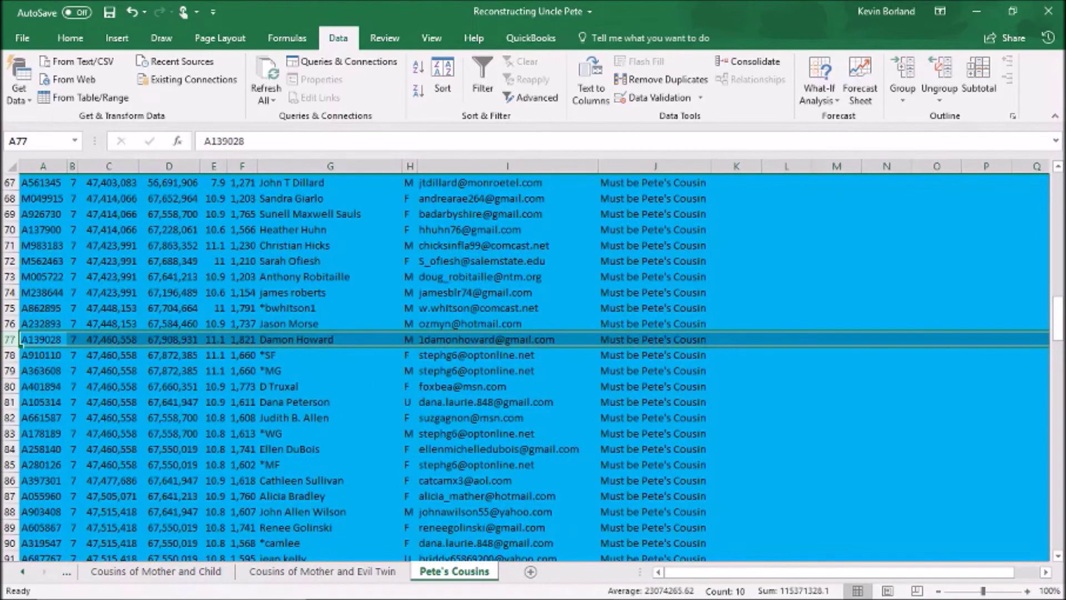
click(654, 292)
drag(1058, 319, 1058, 317)
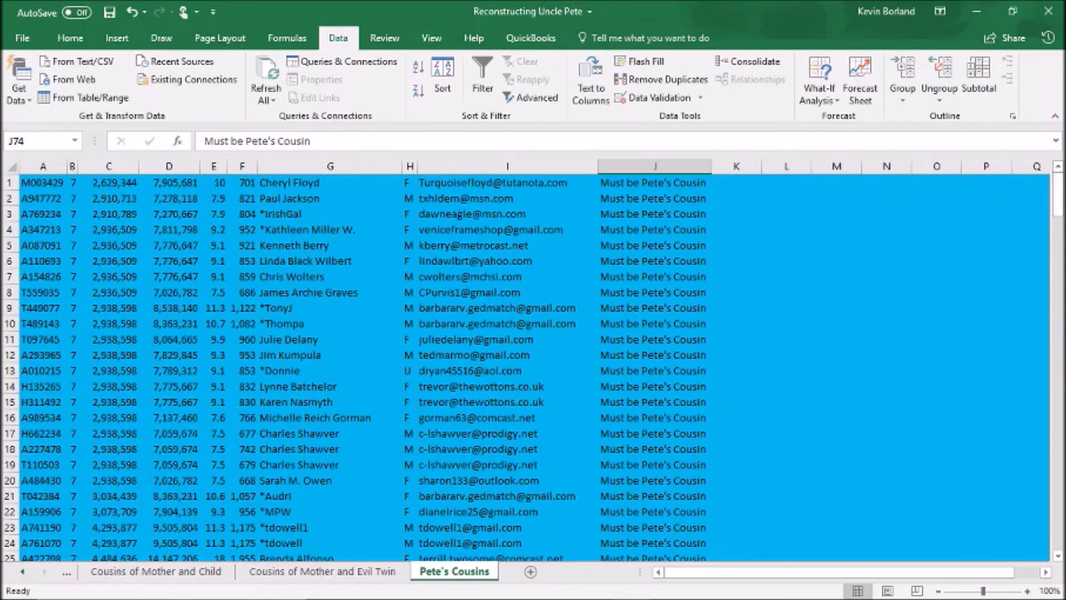
Step: Filter column J to COUSIN 2 and delete the two remaining COUSIN 2 rows
key(ctrl+shift+l)
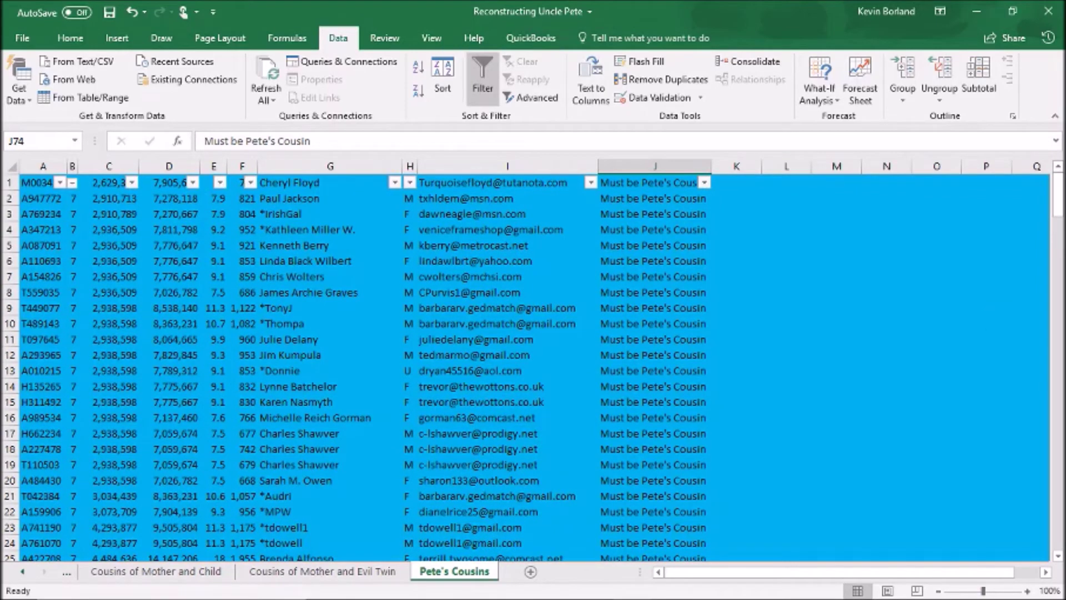
key(alt+Down)
key(Down)
key(space)
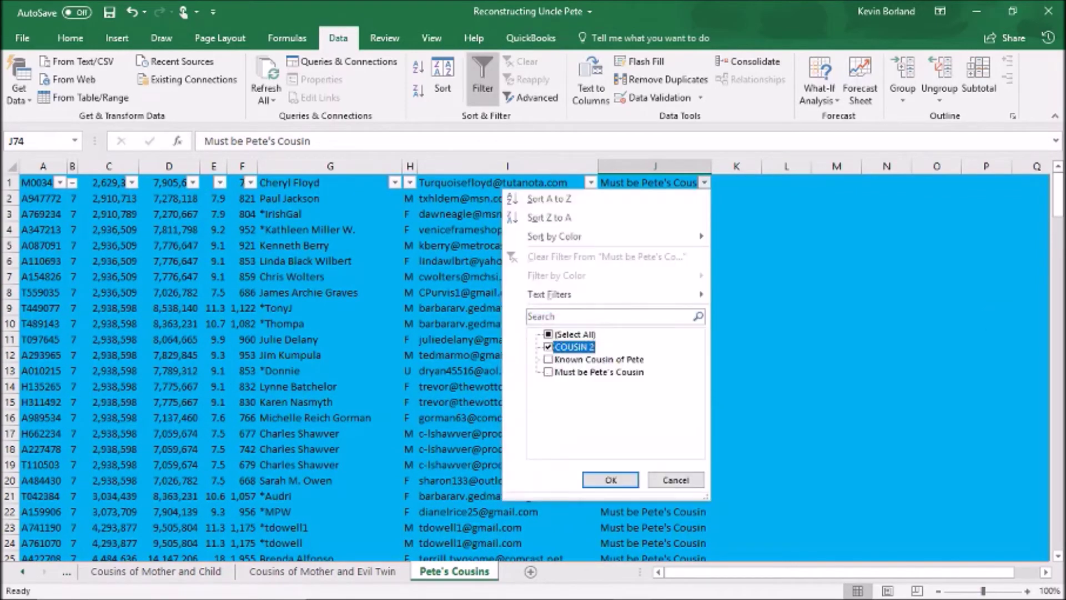
key(Return)
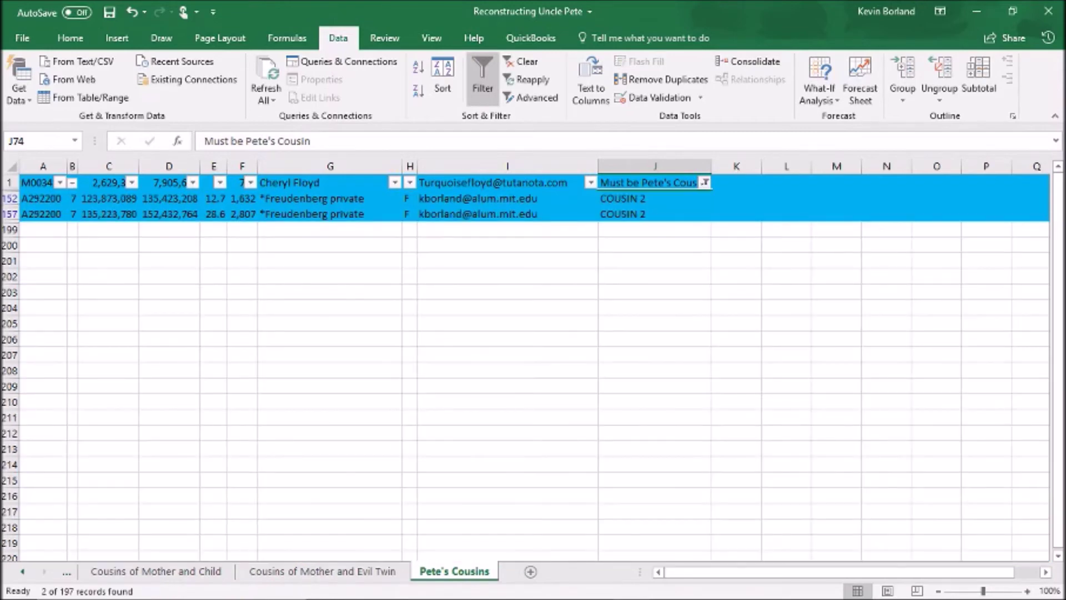
drag(10, 198, 9, 261)
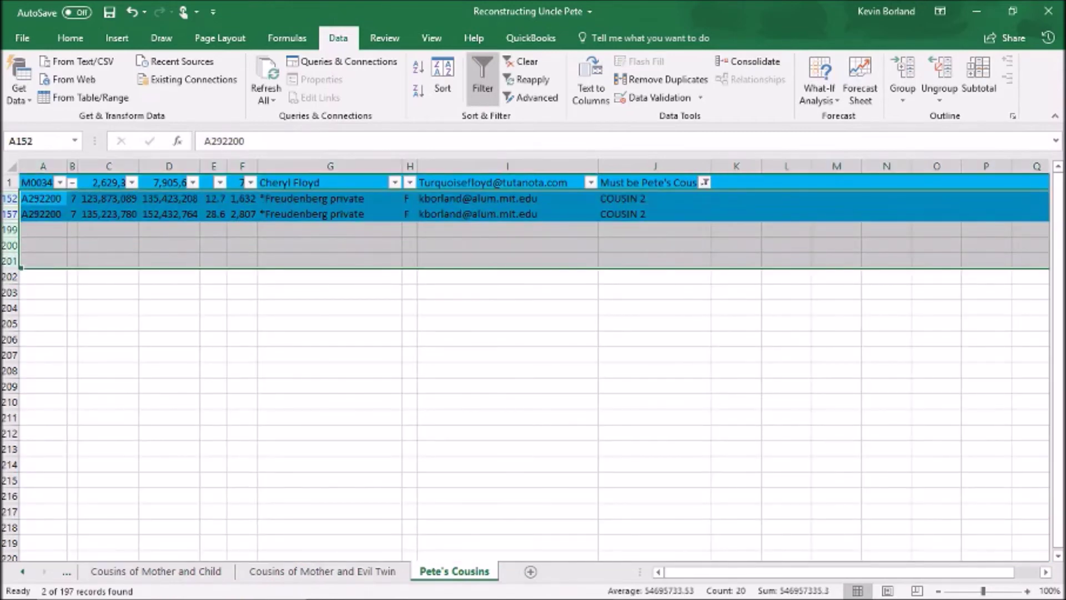
key(ctrl+minus)
click(655, 214)
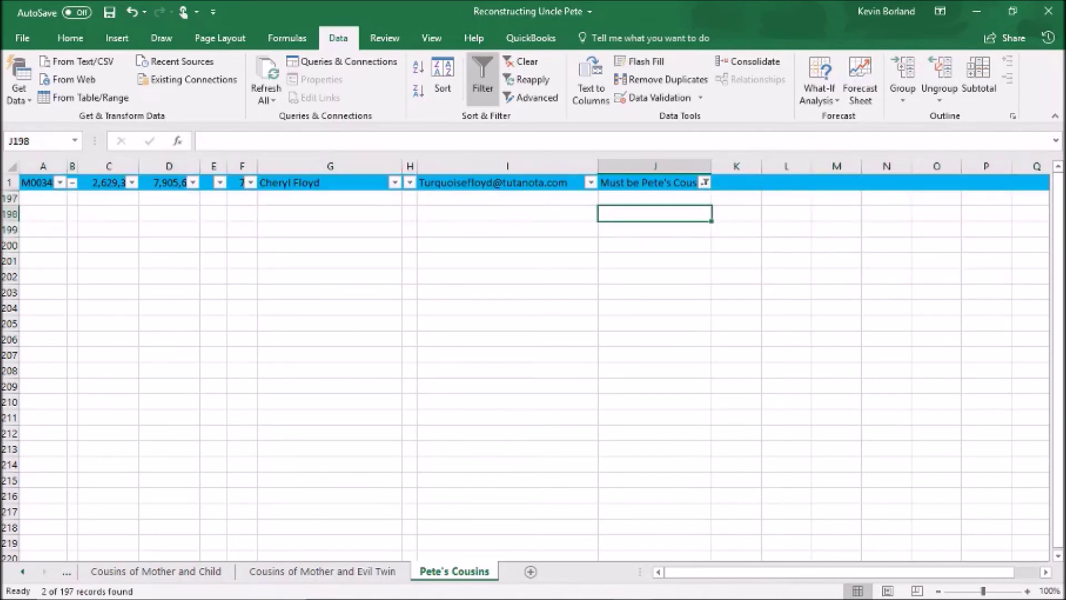
Step: Clear the column J filter with (Select All) so every row shows again
click(704, 182)
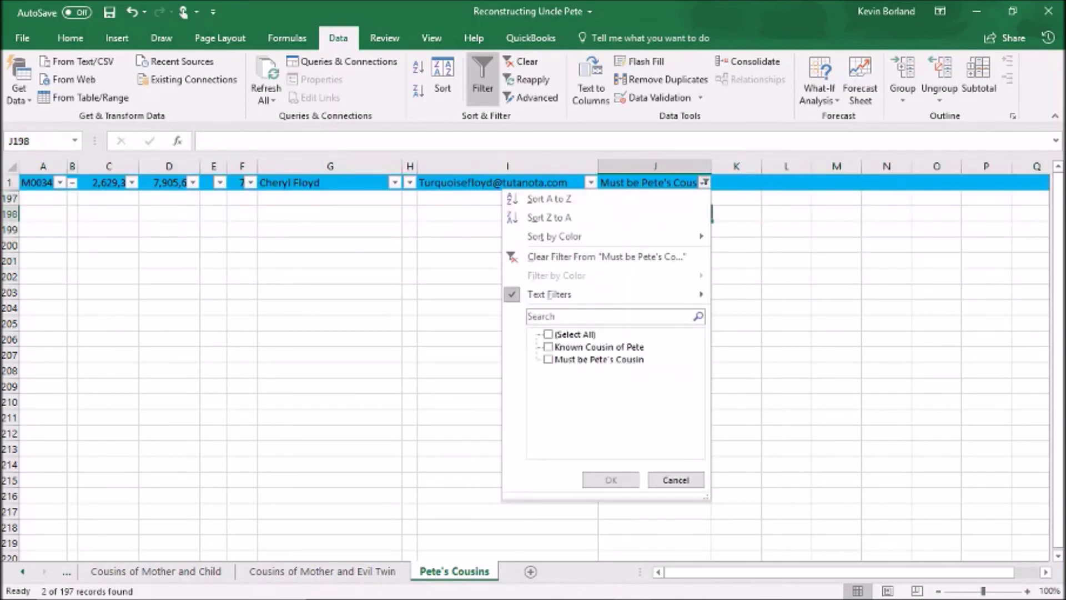
click(548, 334)
click(610, 480)
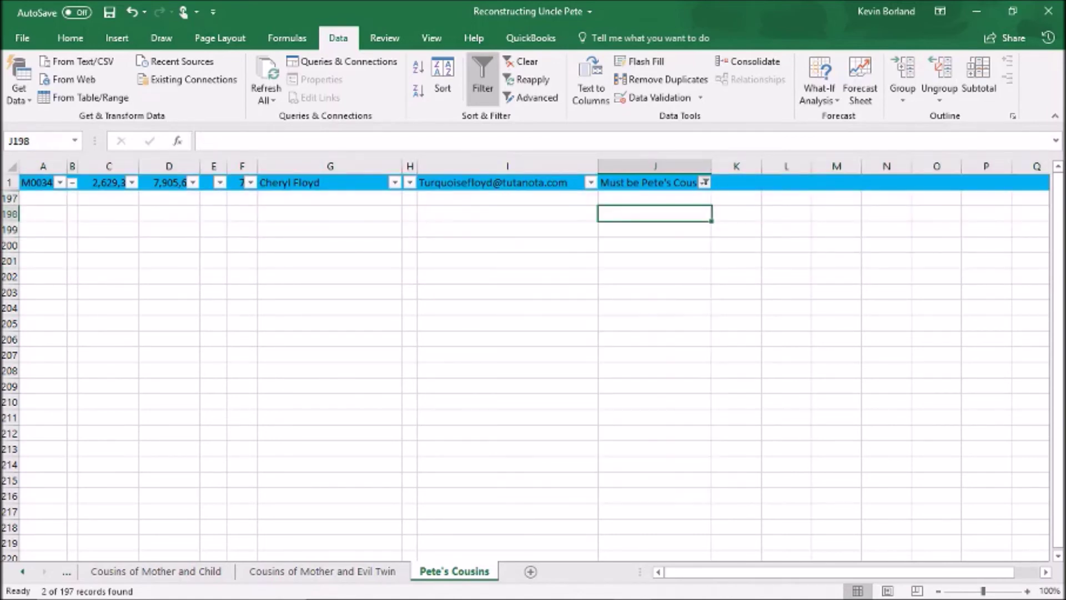
click(736, 370)
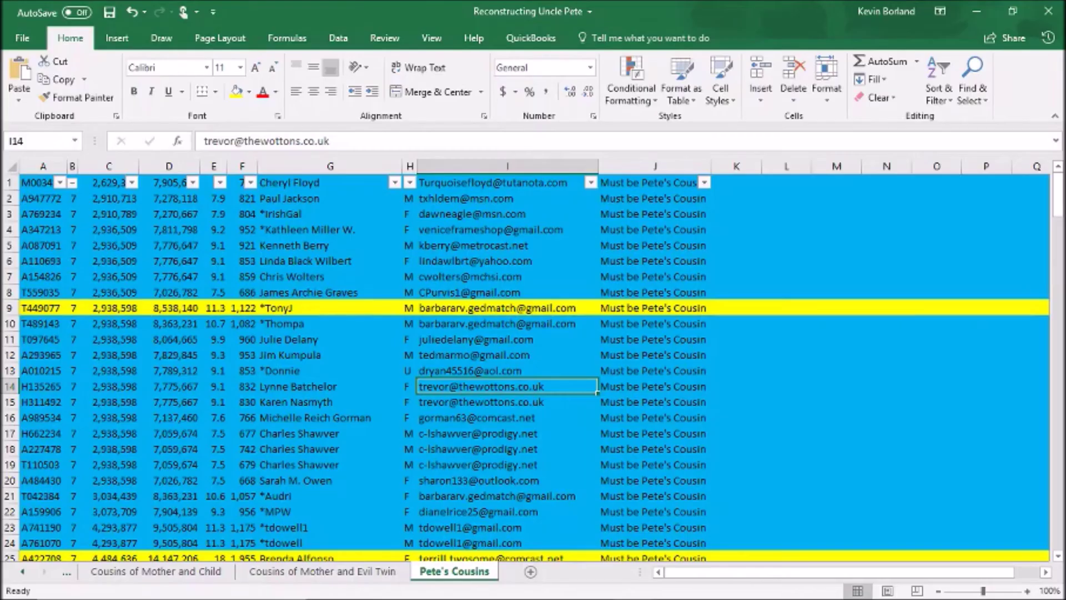
Step: Filter column A by the yellow cell colour to show the 14 highlighted kits
click(59, 182)
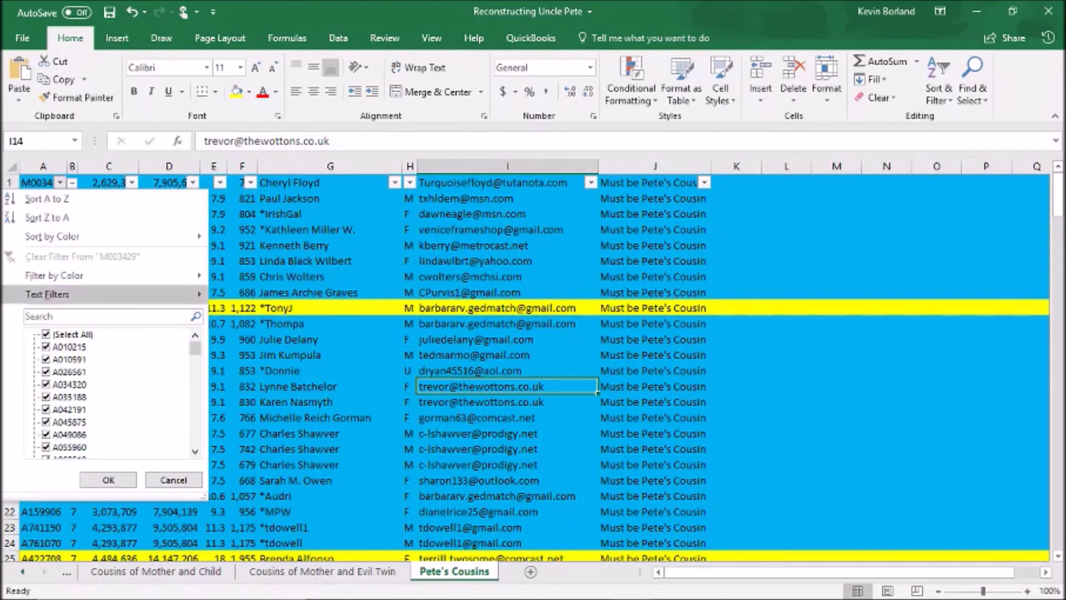
mouse_move(55, 275)
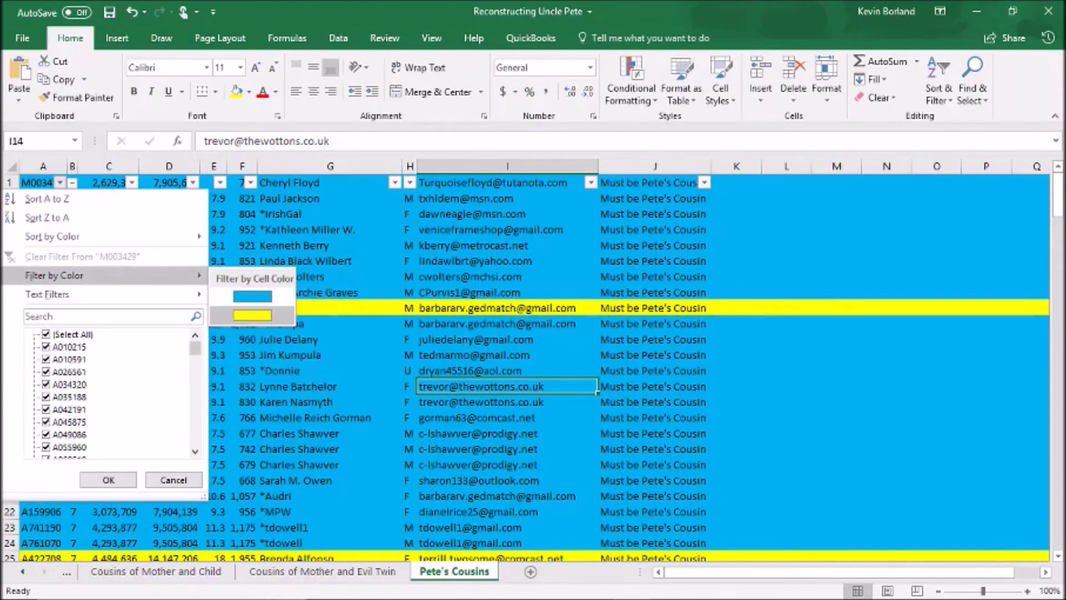
click(252, 315)
click(508, 355)
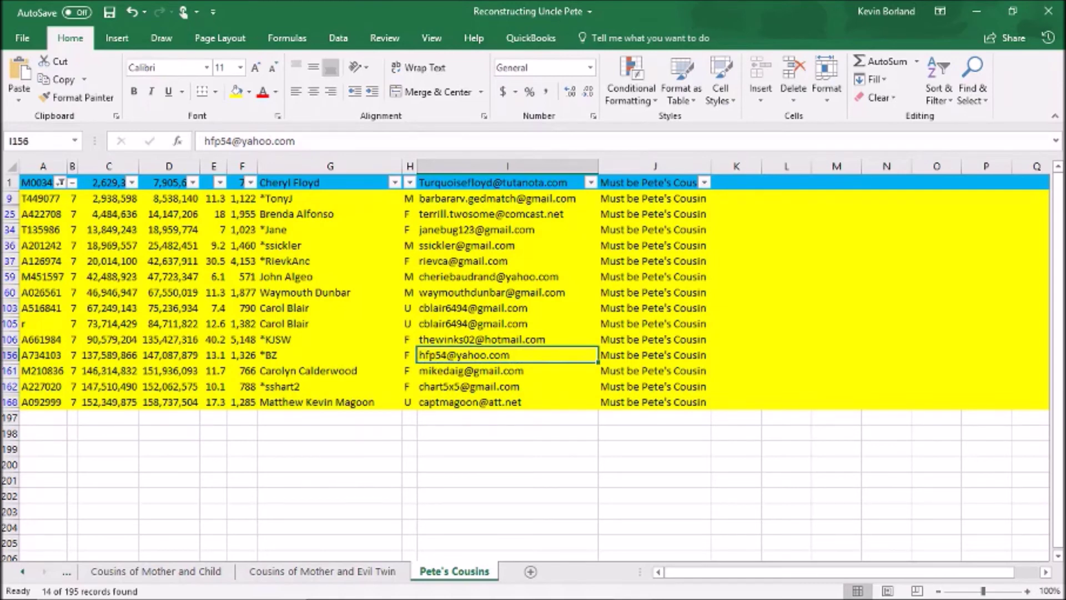
click(169, 433)
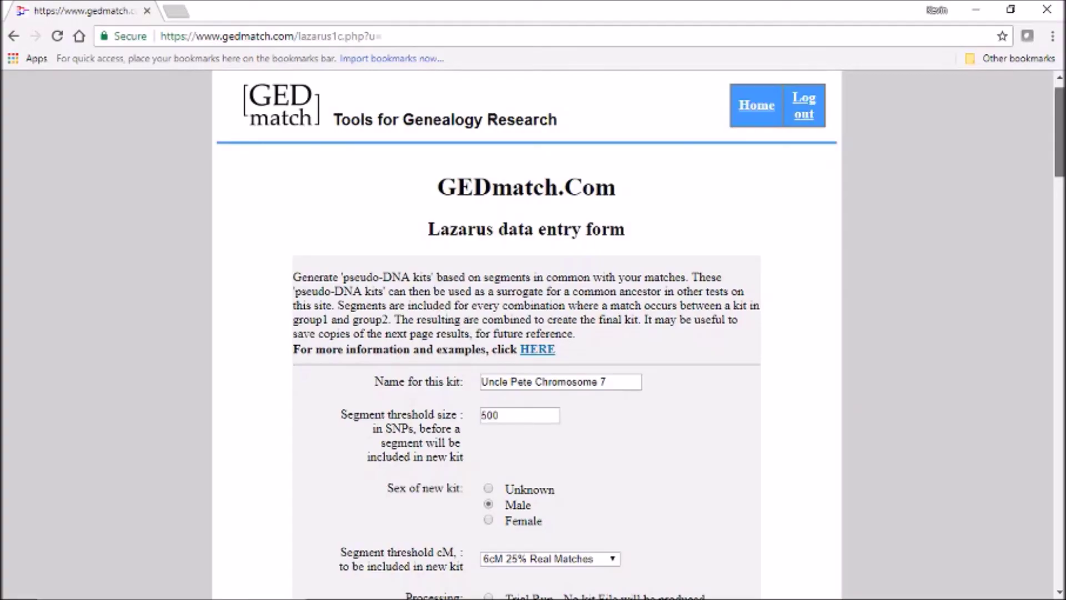
Step: Scroll through the GEDmatch Lazarus form to review the Uncle Pete Chromosome 7 entries
scroll(526, 333, down, 3)
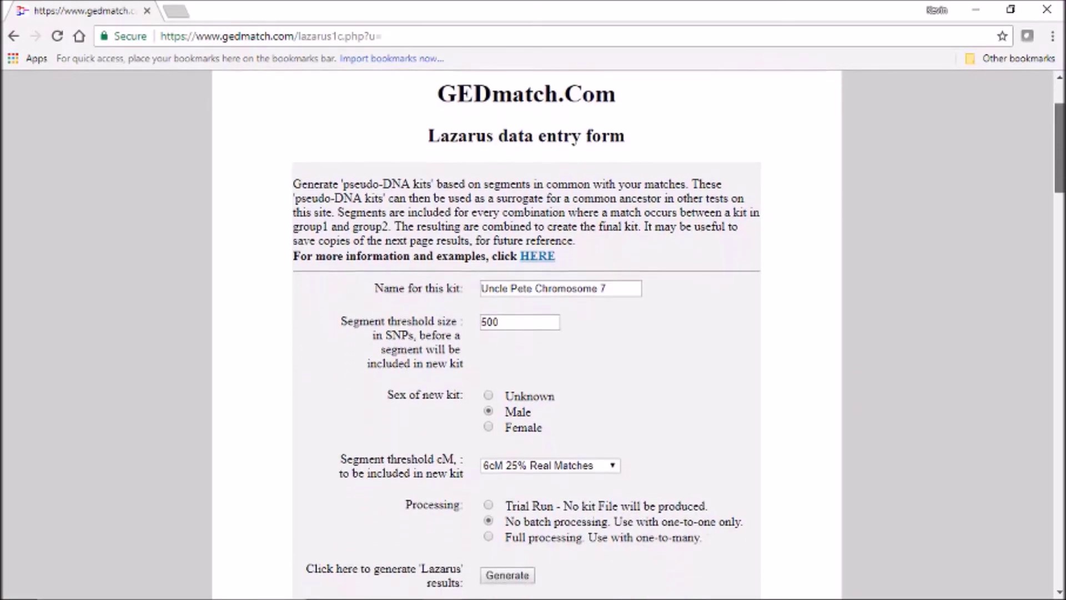
scroll(527, 333, down, 4)
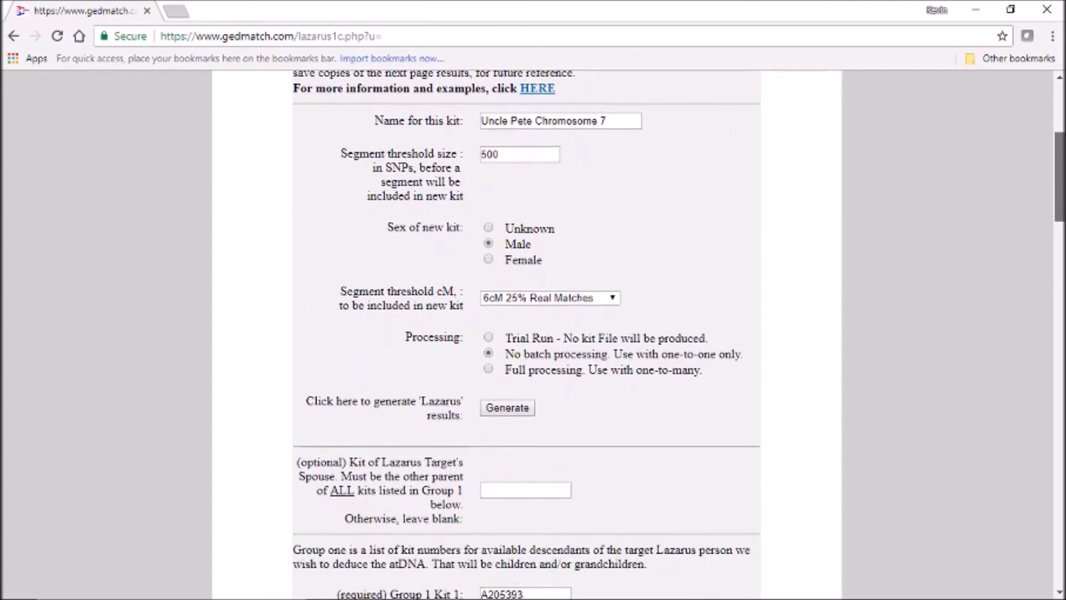
scroll(526, 333, down, 5)
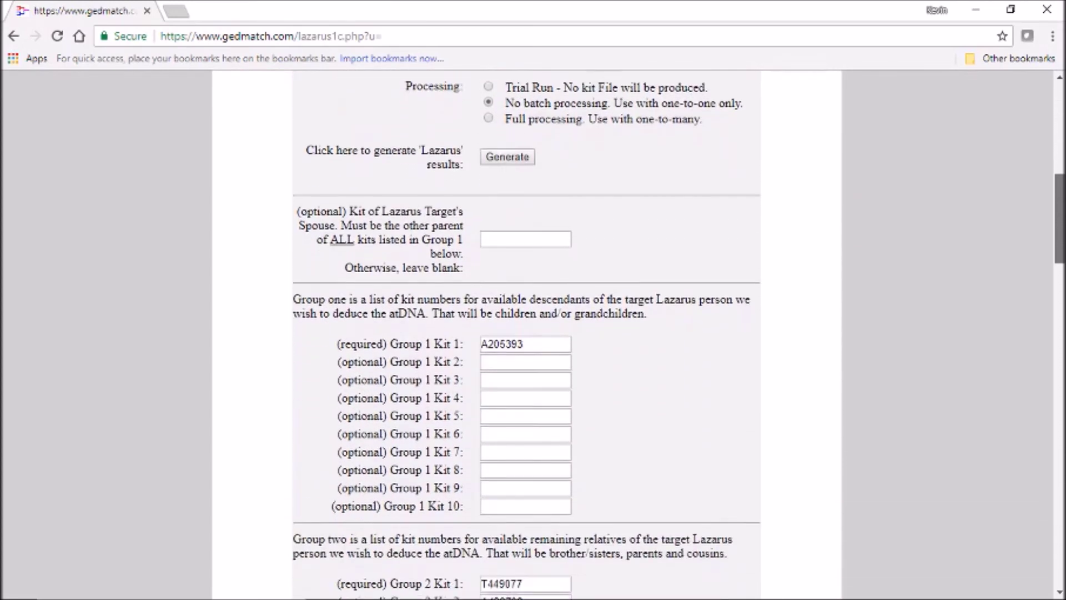
scroll(527, 334, down, 7)
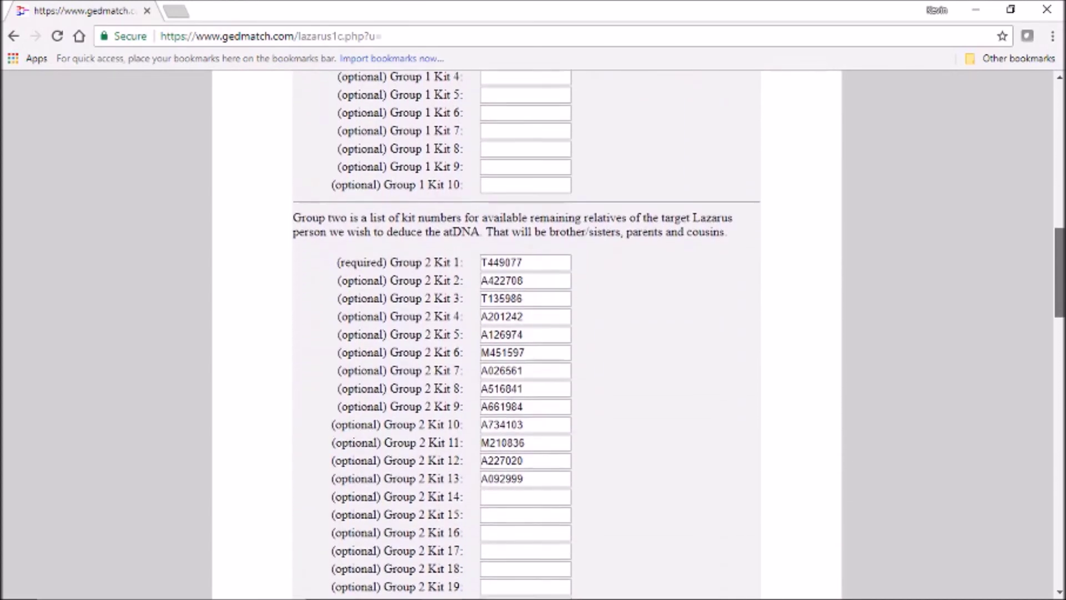
scroll(527, 333, up, 11)
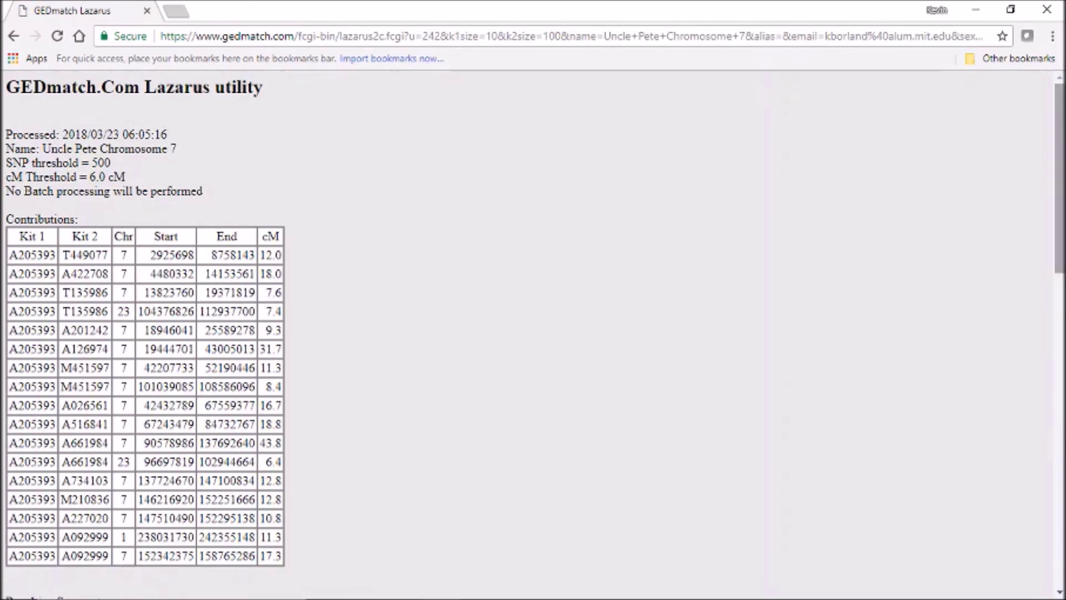
scroll(533, 333, down, 3)
scroll(534, 334, down, 2)
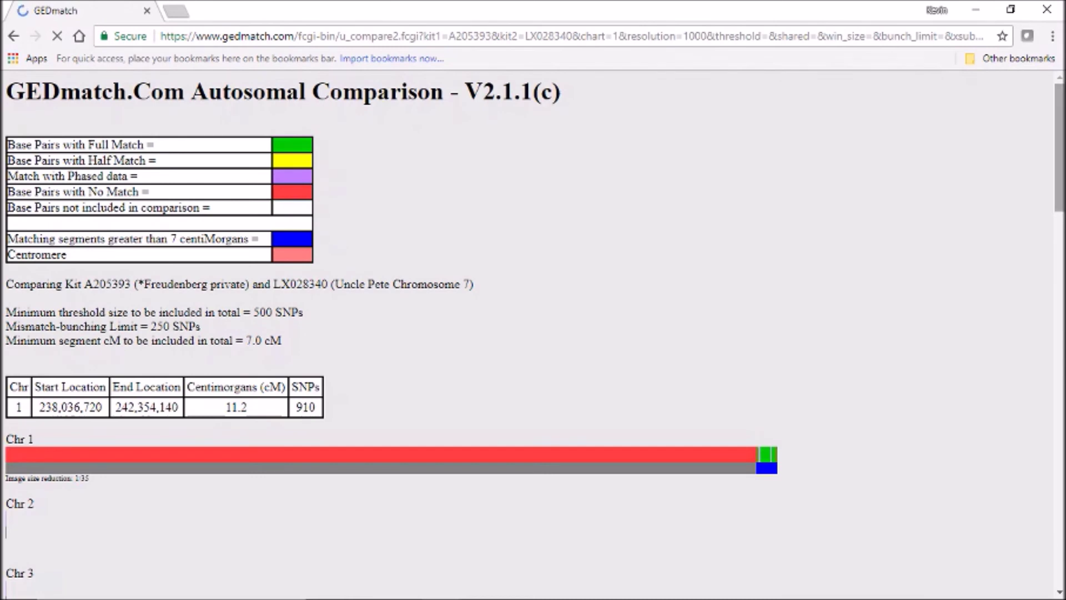
Step: Scroll to the Chr 7 table and zoom in on the 94.4 and 85.6 cM segments
scroll(534, 333, down, 3)
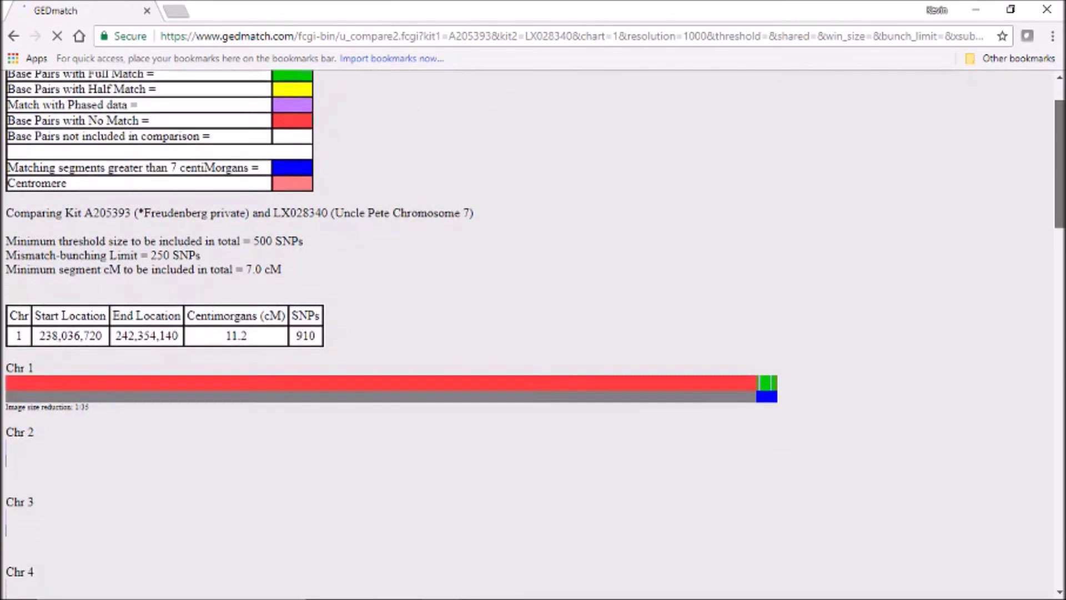
scroll(533, 333, down, 8)
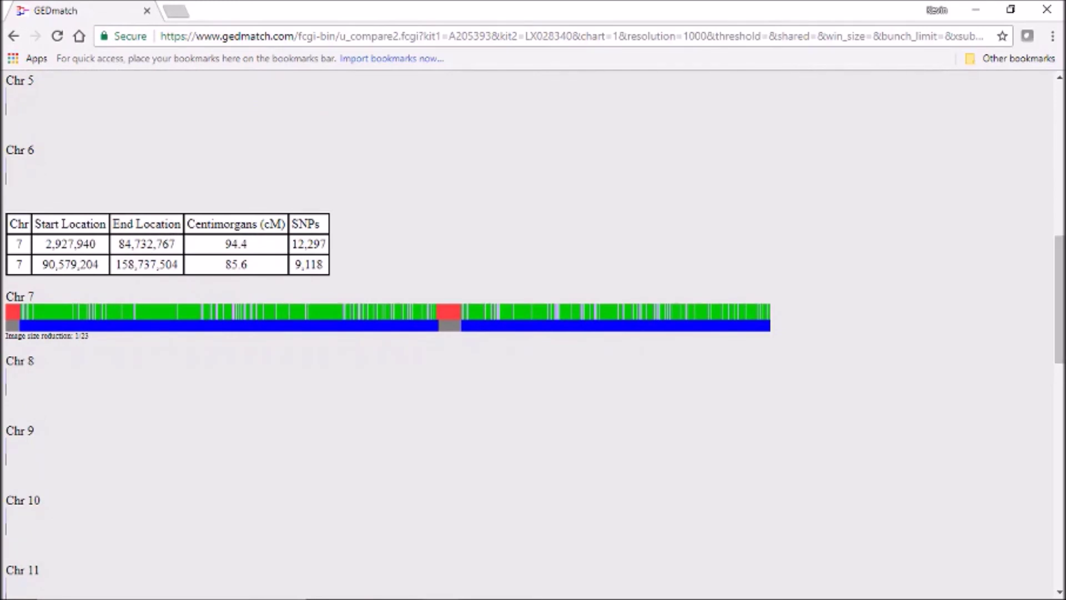
key(ctrl+plus)
key(ctrl+plus)
key(ctrl+plus)
key(ctrl+plus)
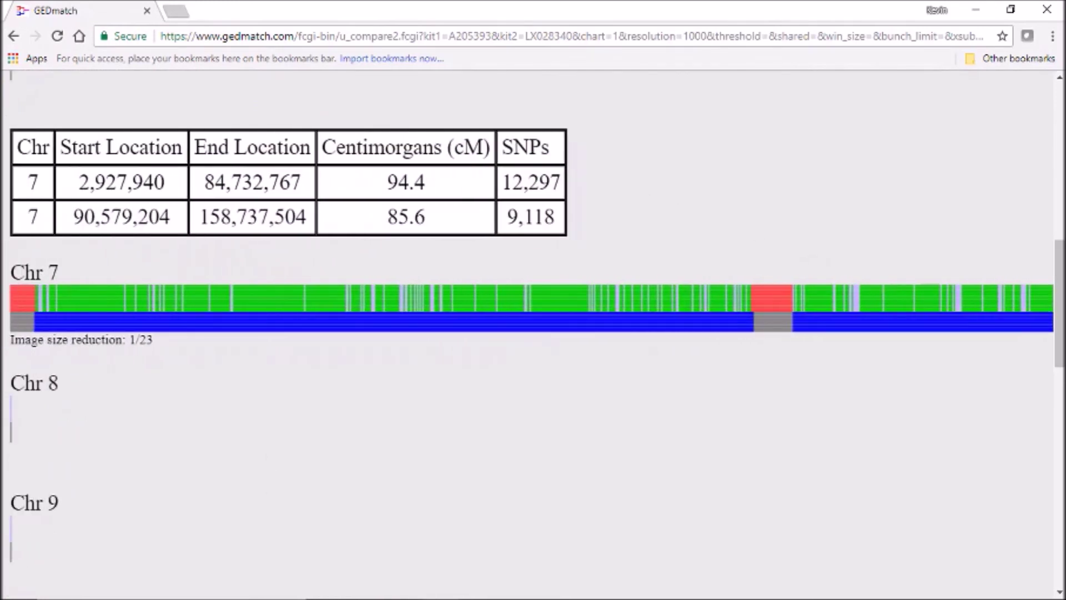